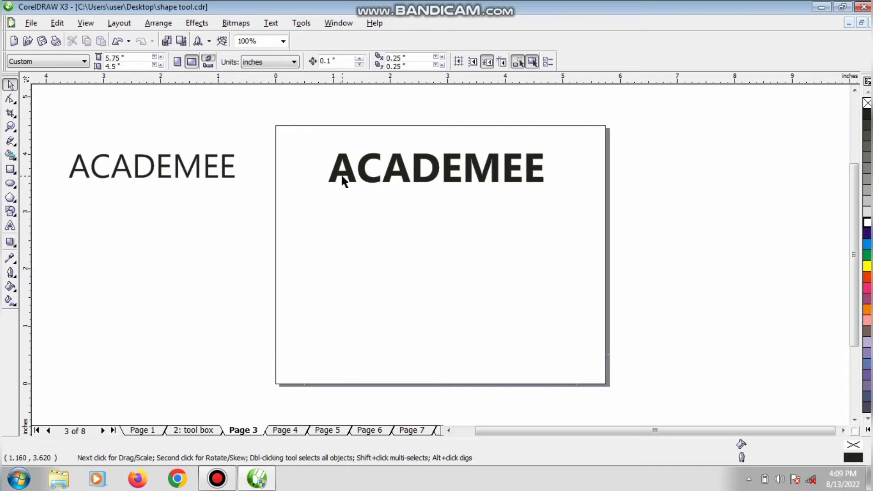
Step: Apply an unconstrained envelope to the bold ACADEMEE text on the page and bulge its middle upward and downward
drag(342, 179, 337, 180)
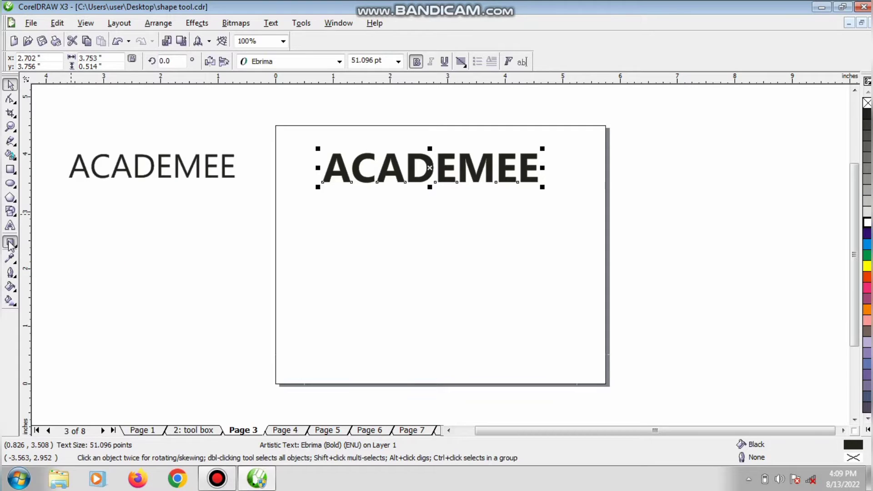
click(11, 245)
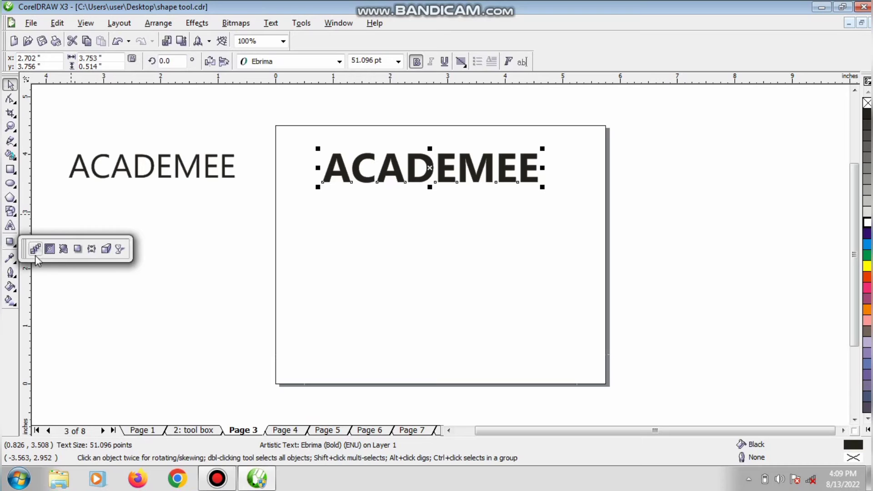
click(95, 251)
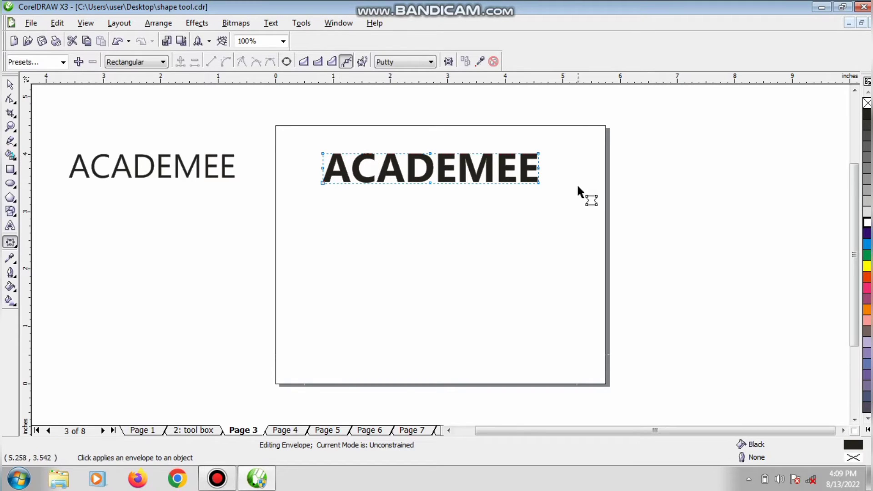
drag(430, 154, 431, 130)
drag(430, 182, 462, 225)
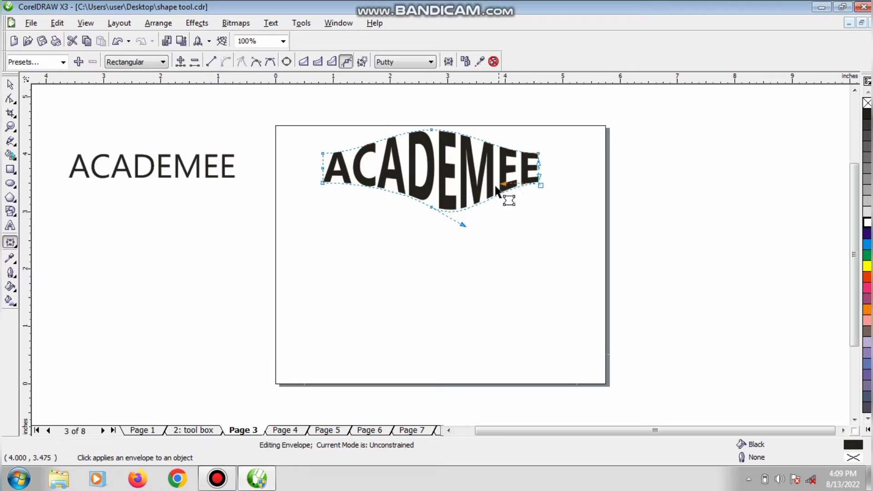
drag(504, 183, 501, 153)
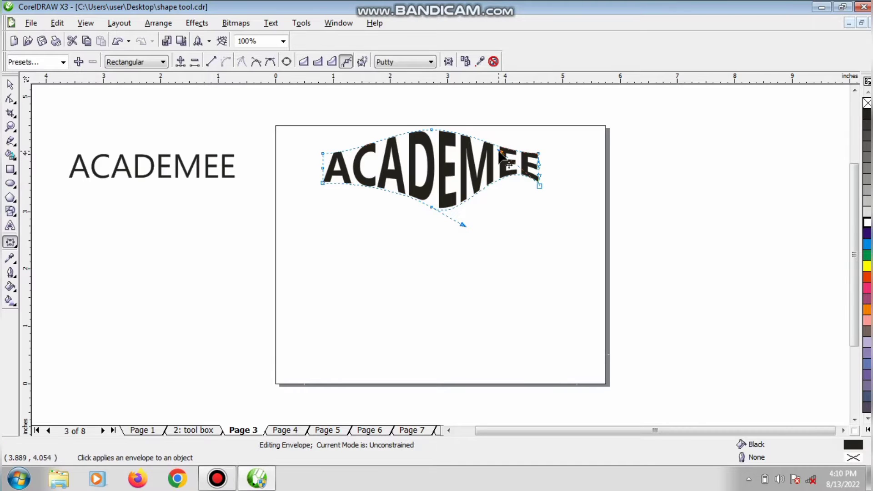
Step: Pull the envelope's four corner nodes outward and push its upper middle node down to dip the text's upper edge
drag(324, 155, 320, 142)
drag(323, 181, 309, 188)
drag(535, 183, 557, 200)
drag(538, 155, 550, 140)
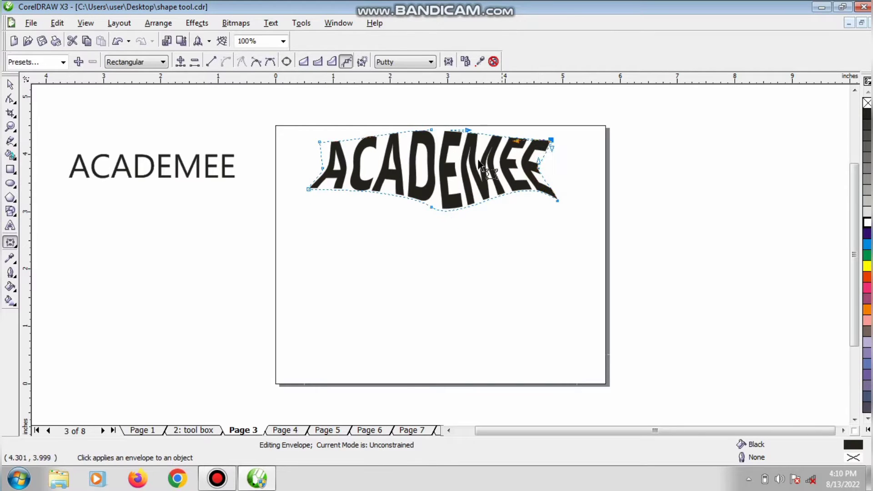
drag(431, 132, 445, 156)
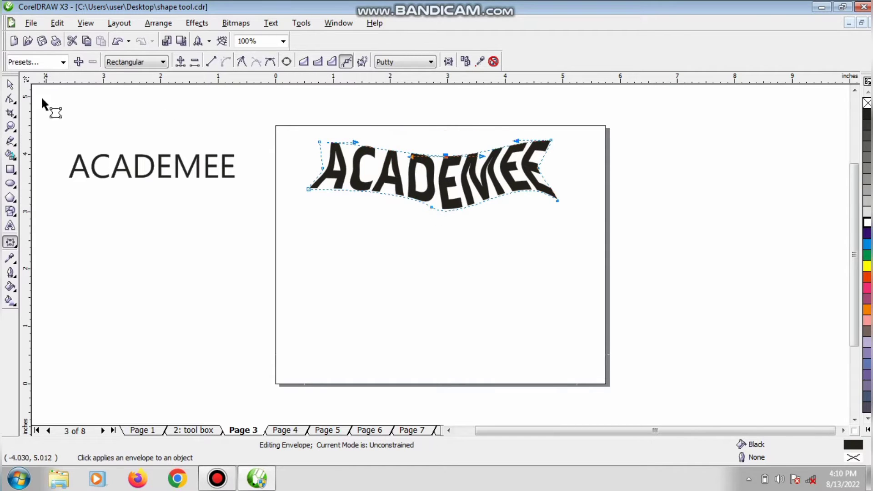
Step: Fill the warped text with blue and scale it down to about 3.1 in wide near the page's upper edge
click(10, 84)
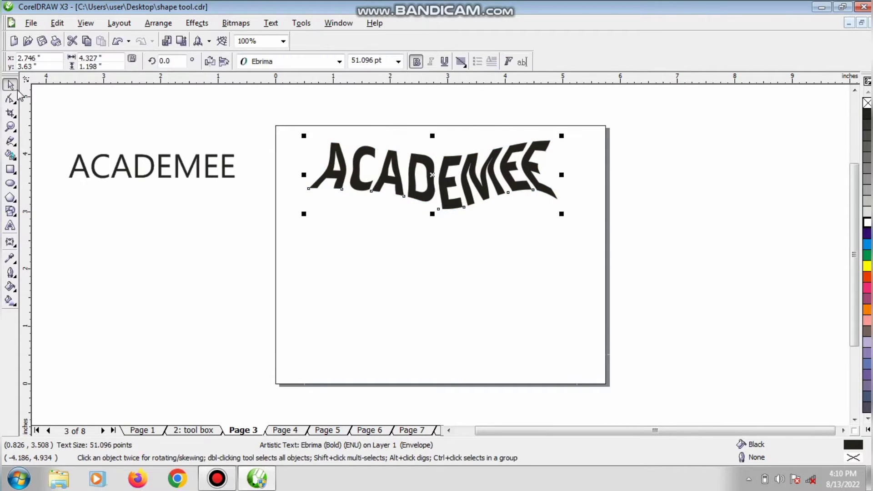
click(867, 234)
drag(562, 213, 492, 194)
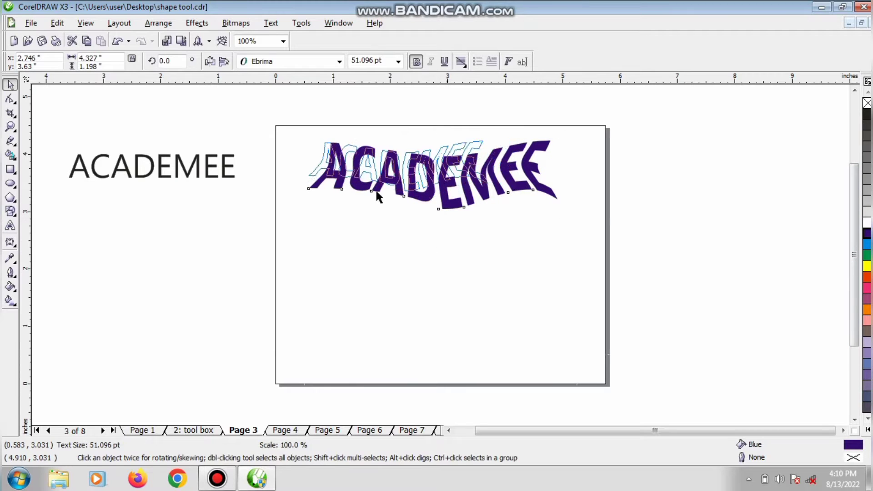
drag(388, 178, 394, 150)
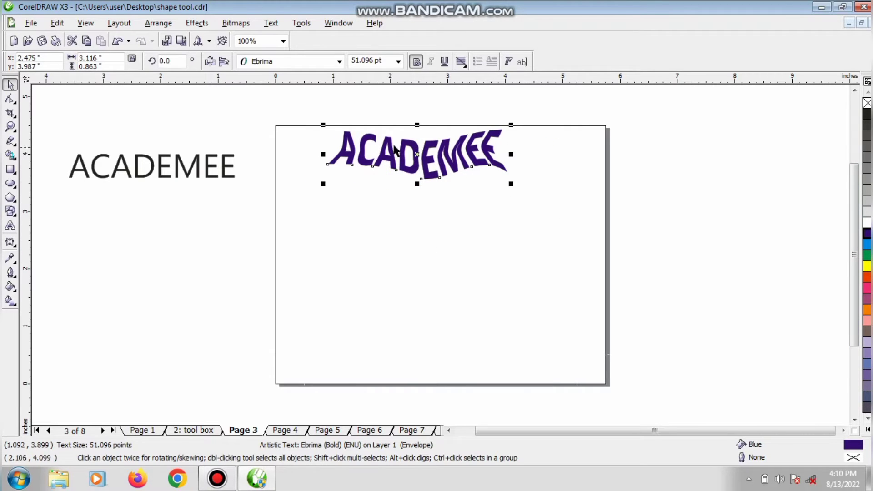
Step: Try the Gill Sans Ultra Bold Condensed and Harlow Solid Italic fonts on the warped blue text
click(339, 61)
click(312, 102)
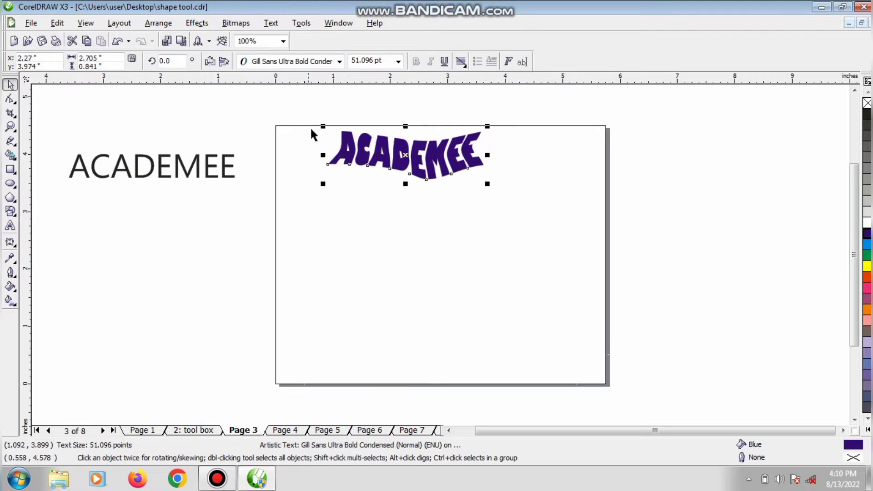
click(340, 63)
click(293, 218)
click(339, 60)
scroll(291, 346, down, 6)
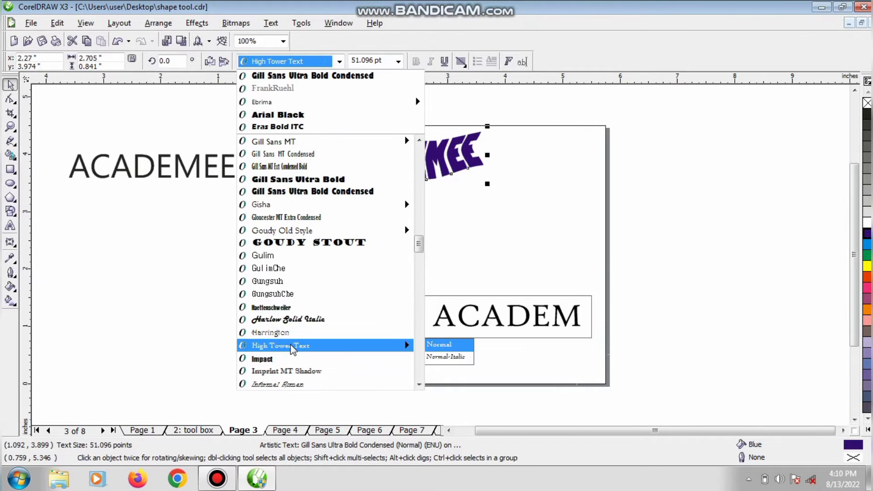
click(288, 319)
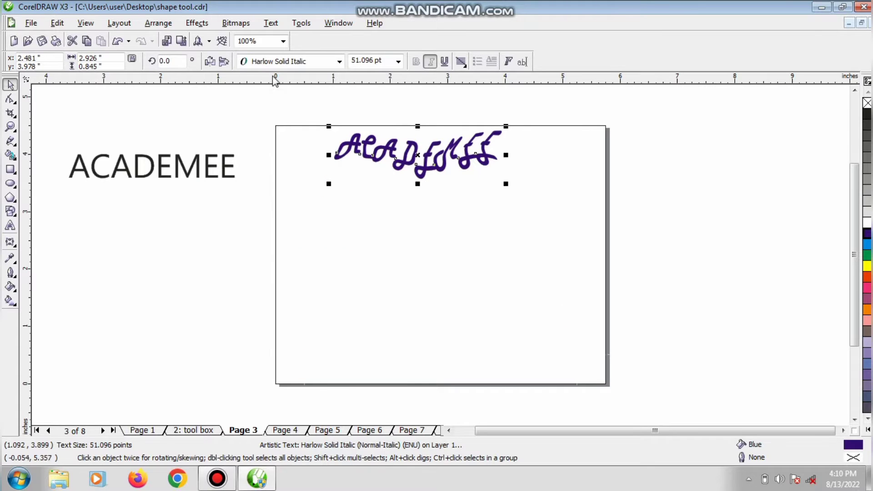
Step: Set the warped text's font to Lucida Calligraphy and stretch it wider to the right
click(340, 61)
scroll(300, 319, down, 5)
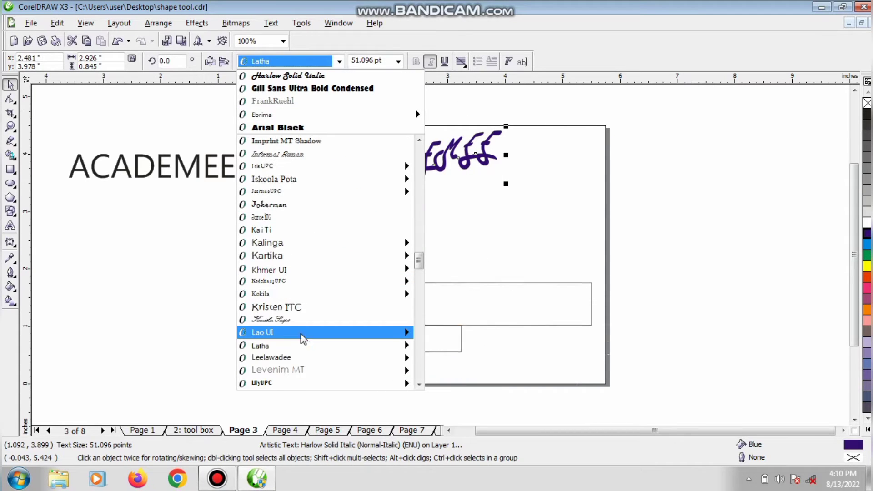
scroll(301, 380, down, 1)
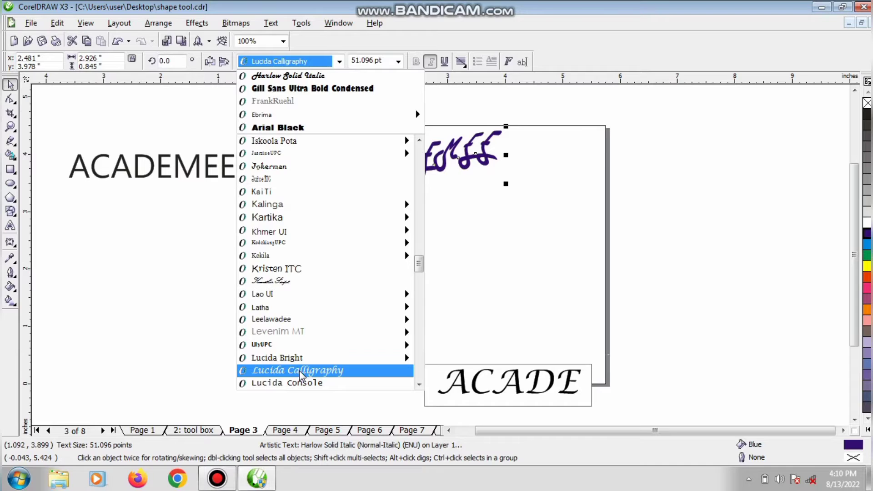
click(300, 372)
drag(507, 154, 557, 155)
click(576, 189)
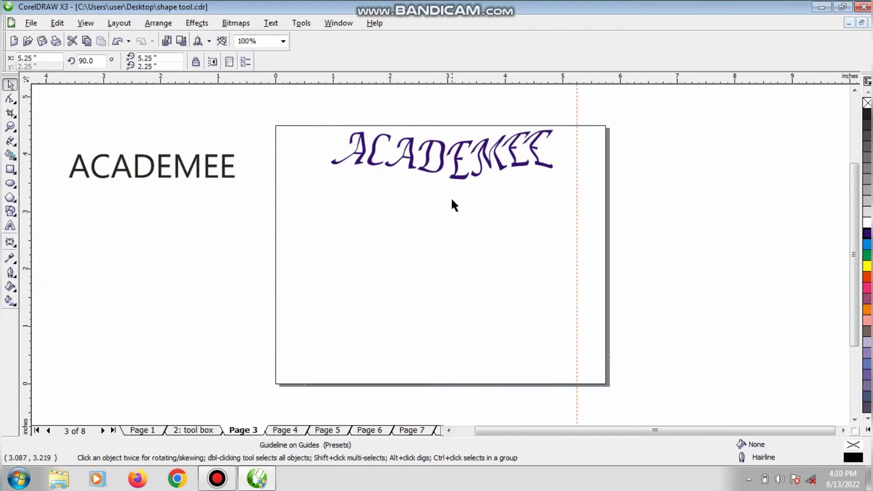
Step: Place a copy of the plain ACADEMEE text below the warped text and enlarge it to about 84 pt
click(132, 176)
drag(133, 176, 377, 230)
click(9, 245)
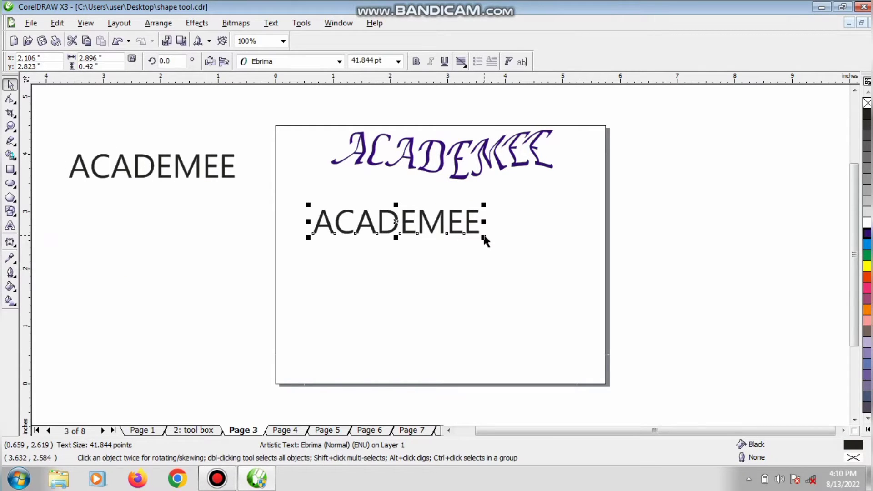
drag(485, 236, 591, 343)
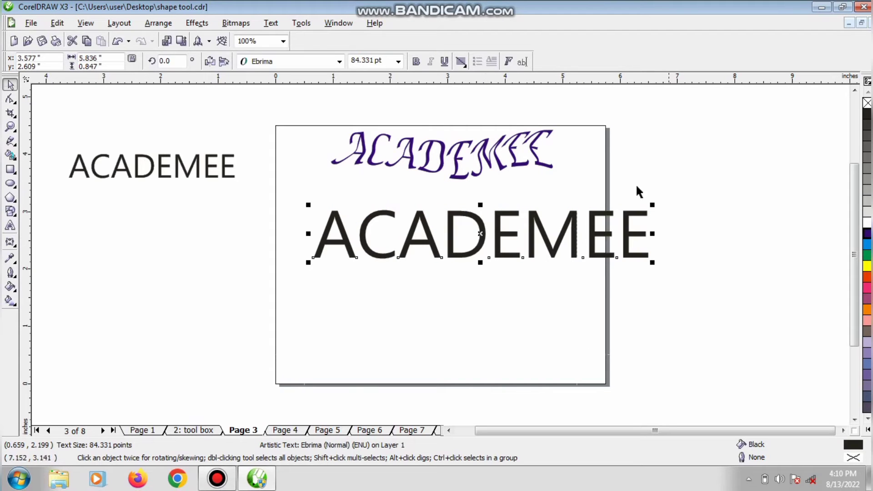
Step: Make the copied ACADEMEE text bold at about 52 pt and fill it with red
click(415, 61)
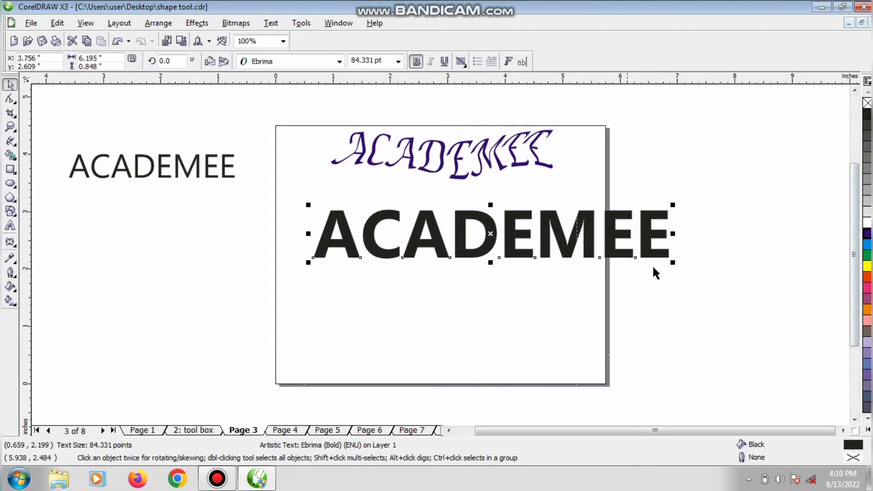
drag(675, 263, 540, 244)
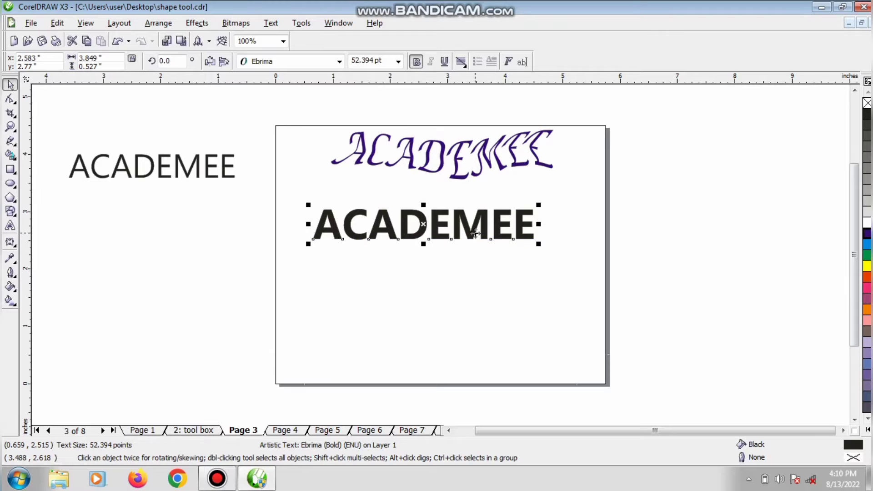
drag(474, 233, 475, 225)
click(867, 281)
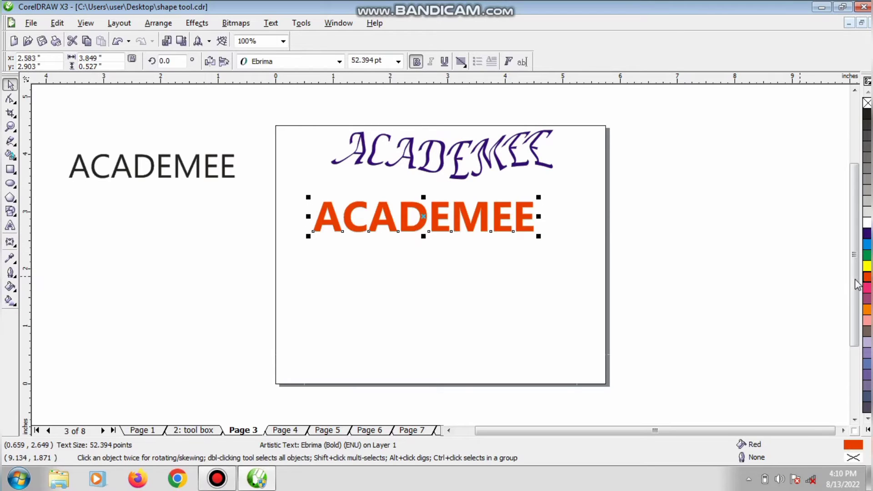
Step: Extrude the red ACADEMEE text toward the lower right with a depth of 93
click(10, 244)
click(106, 249)
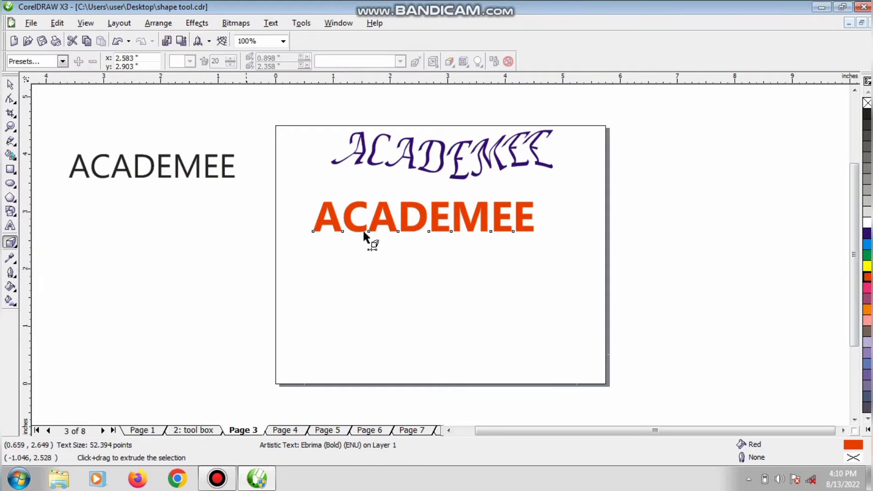
drag(409, 229, 730, 333)
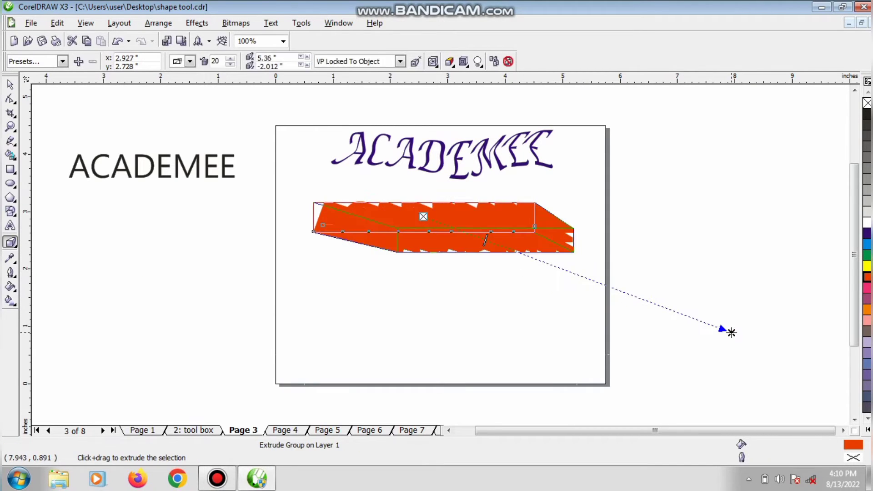
drag(487, 242, 710, 325)
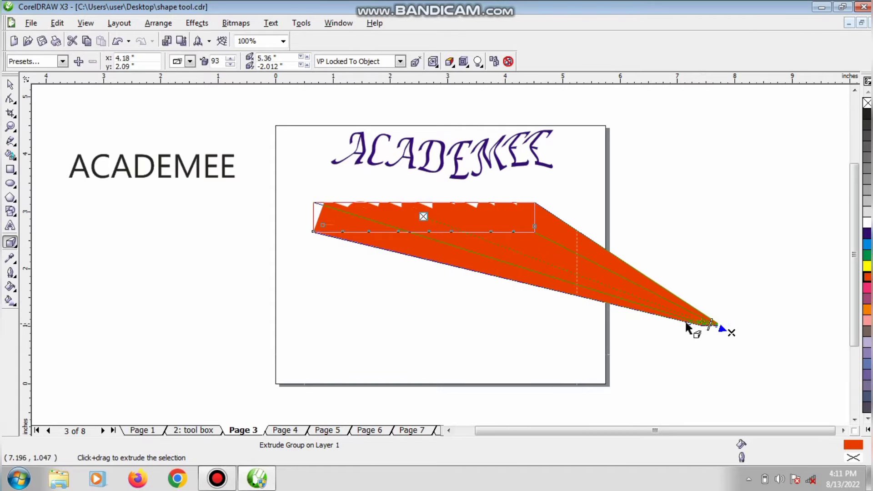
Step: Shade the extrusion with a color gradient from yellow to blue
click(452, 65)
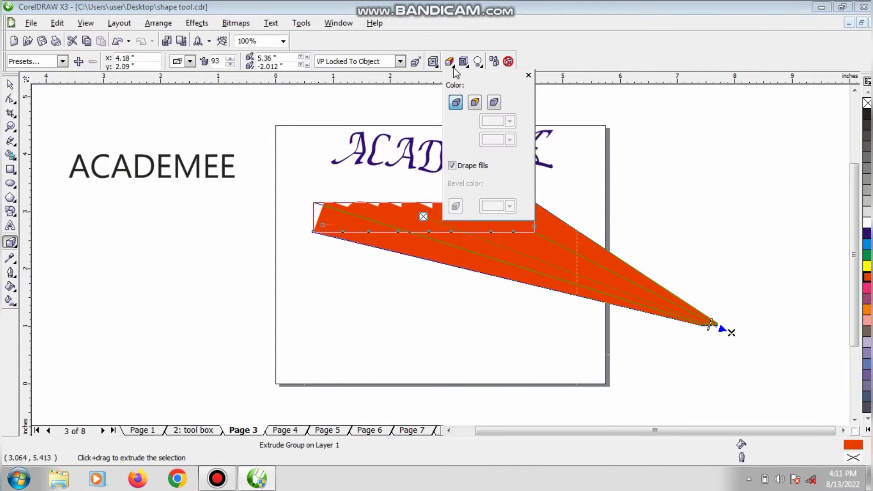
click(475, 103)
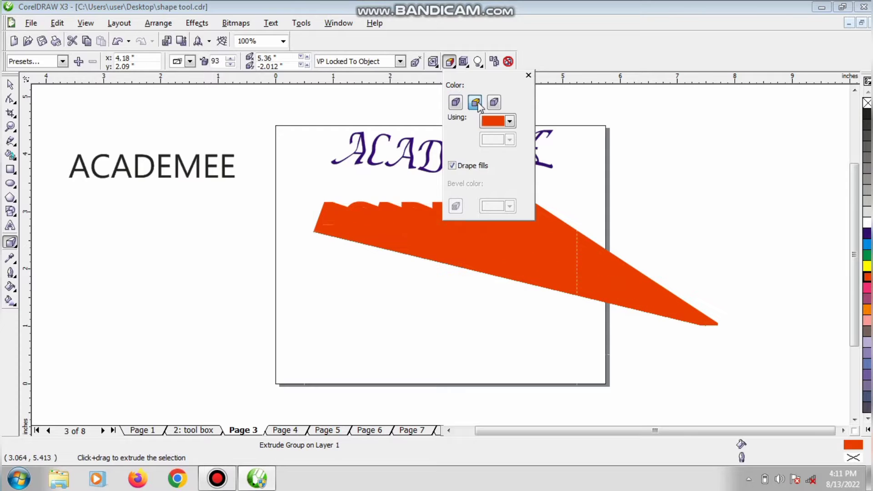
click(495, 103)
click(510, 121)
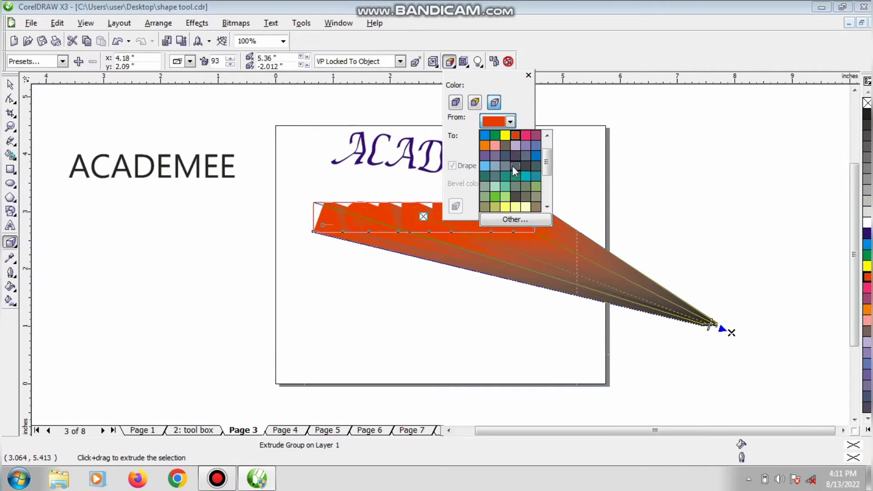
click(504, 135)
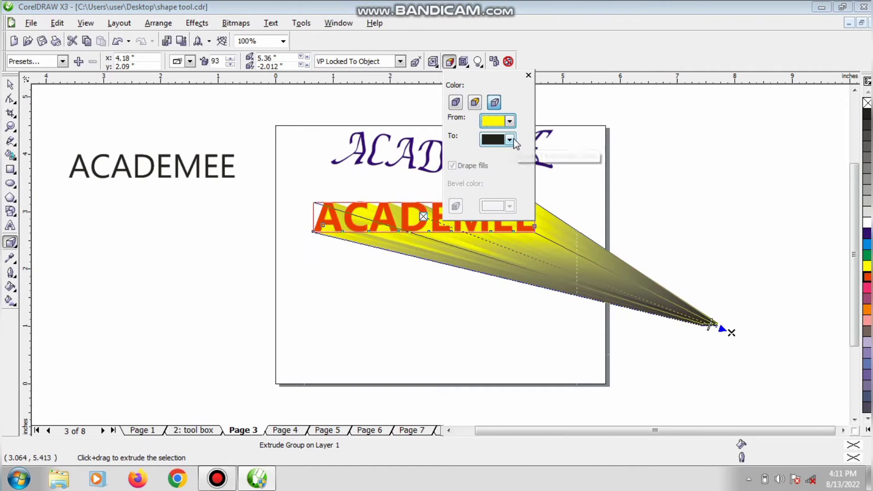
click(509, 140)
click(536, 164)
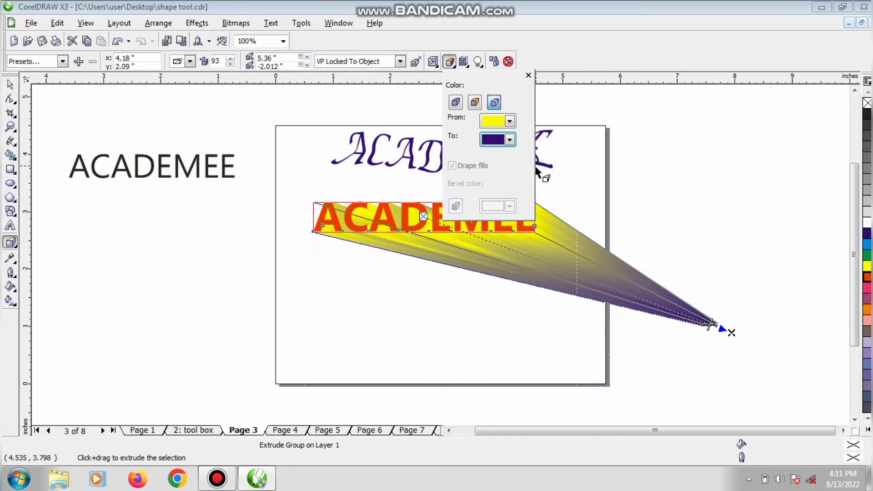
click(629, 301)
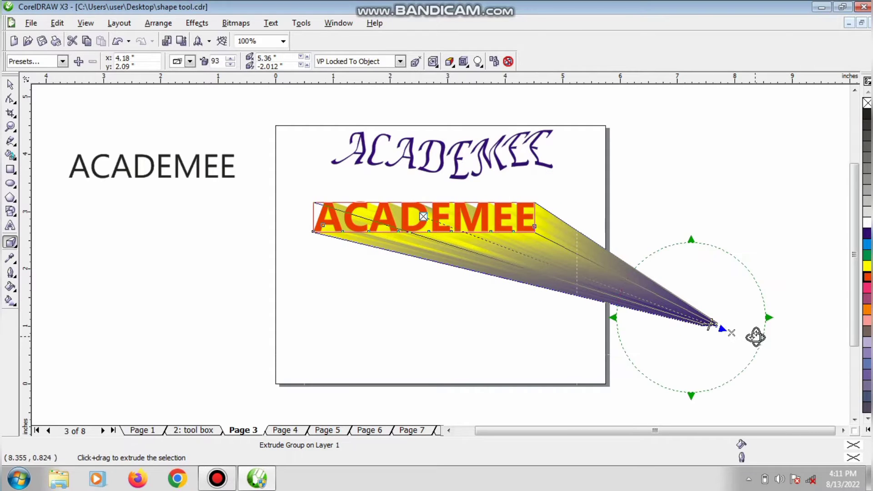
Step: Reduce the extrusion depth to 63 and move its vanishing point to about 6.28 in, -2.59 in
click(601, 278)
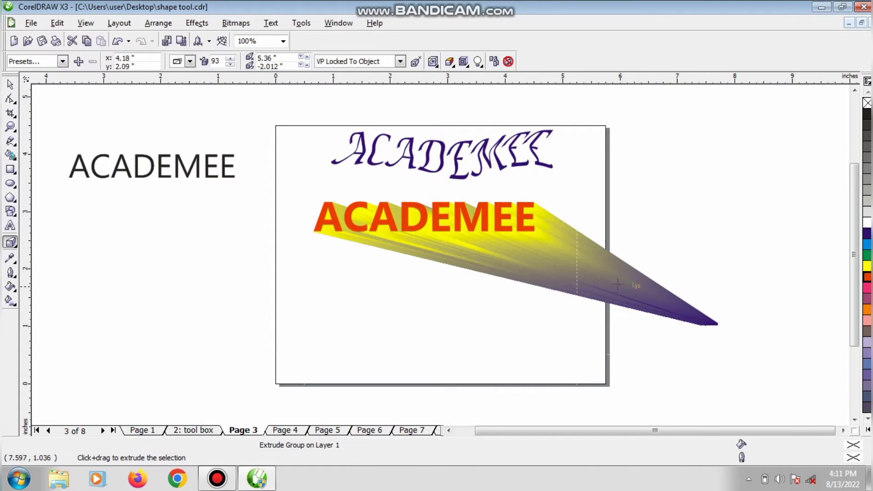
drag(709, 324, 618, 292)
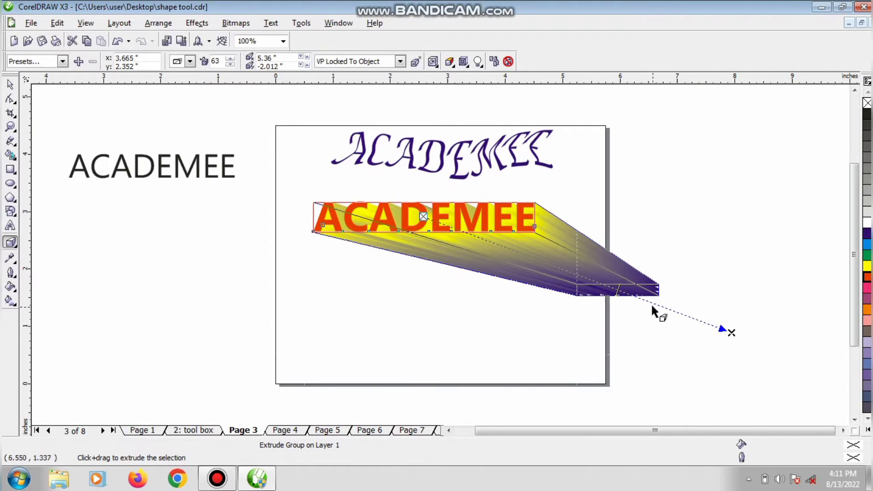
drag(730, 333, 783, 365)
Step: Rotate the extruded ACADEMEE text in 3D so its extrusion recedes toward the upper left
click(663, 316)
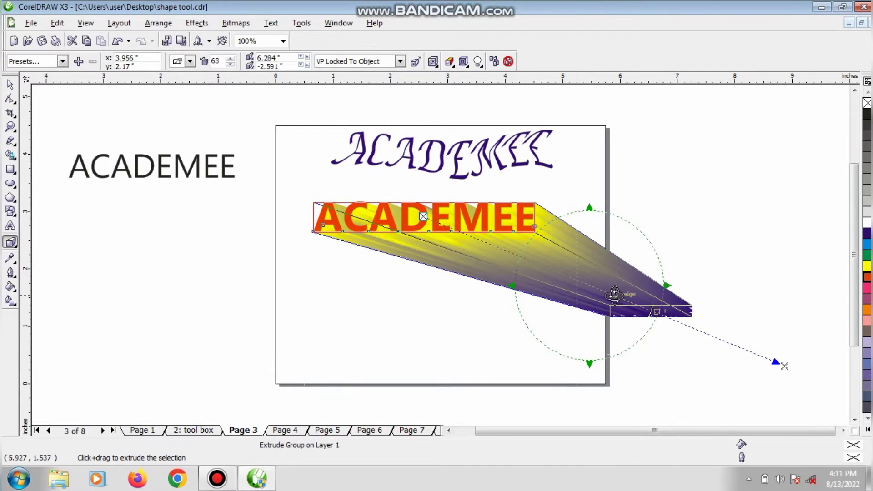
mouse_move(618, 292)
mouse_down()
mouse_move(590, 296)
mouse_move(580, 280)
mouse_move(633, 298)
mouse_move(623, 302)
mouse_move(635, 296)
mouse_move(613, 285)
mouse_up()
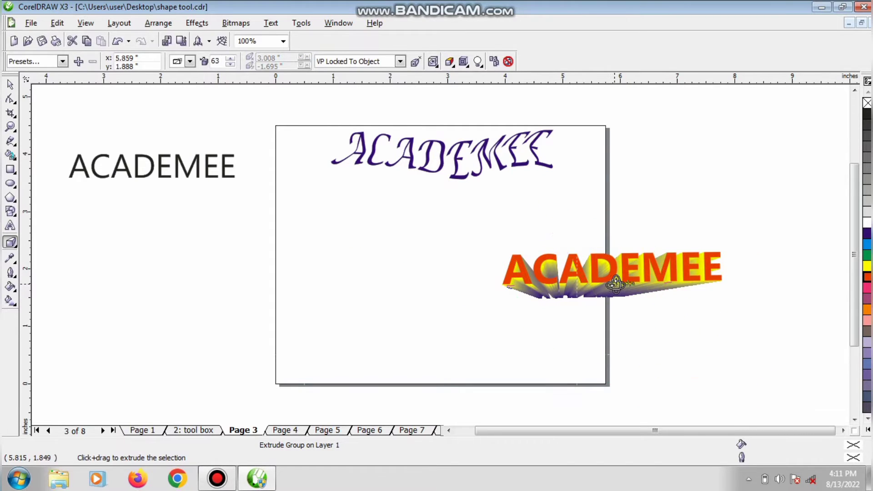
drag(656, 326, 605, 292)
mouse_move(643, 327)
mouse_down()
mouse_move(586, 323)
mouse_move(590, 347)
mouse_move(634, 313)
mouse_up()
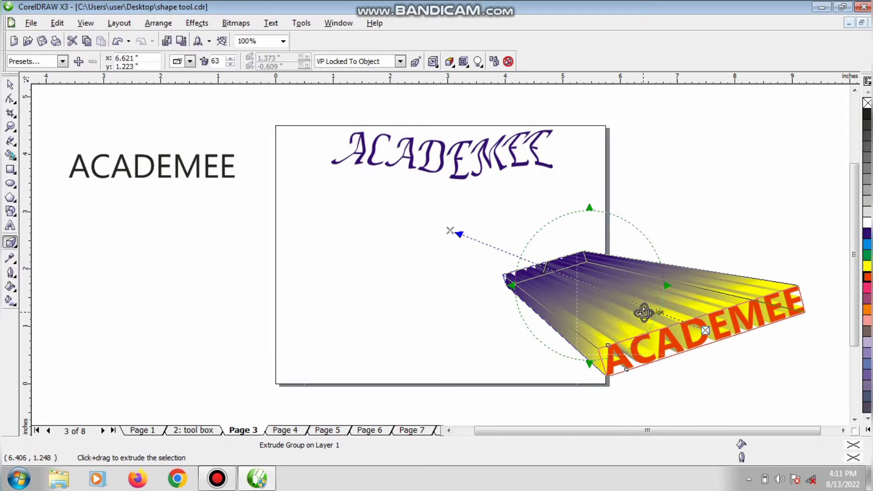
Step: Rotate the red ACADEMEE extrusion to recede toward the lower right, and place the object, scaled down slightly, beside the page's upper-right edge
drag(643, 313, 627, 298)
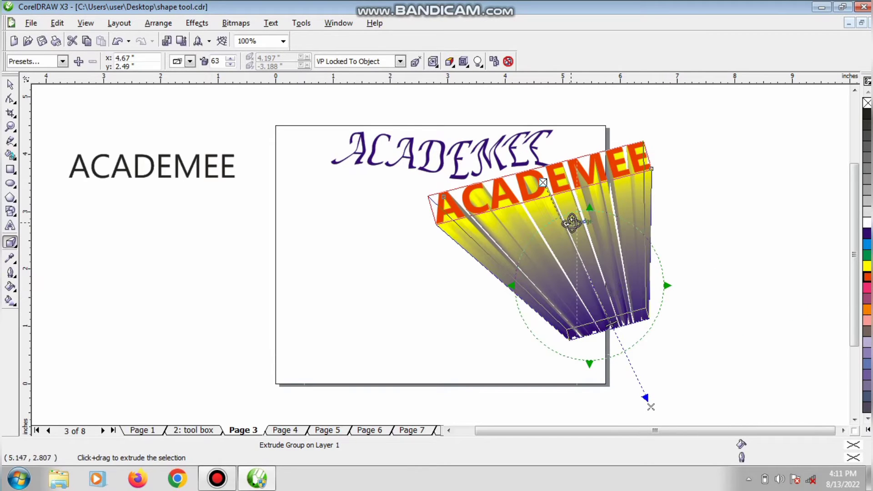
click(10, 84)
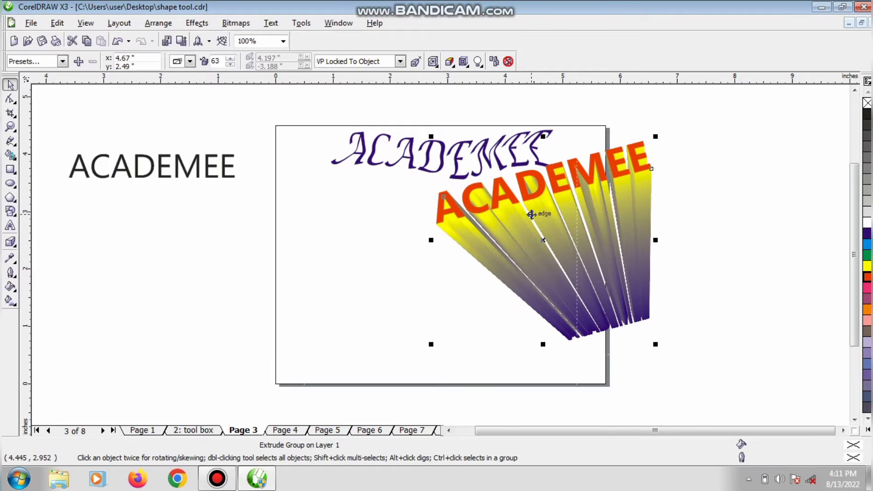
drag(544, 214, 379, 254)
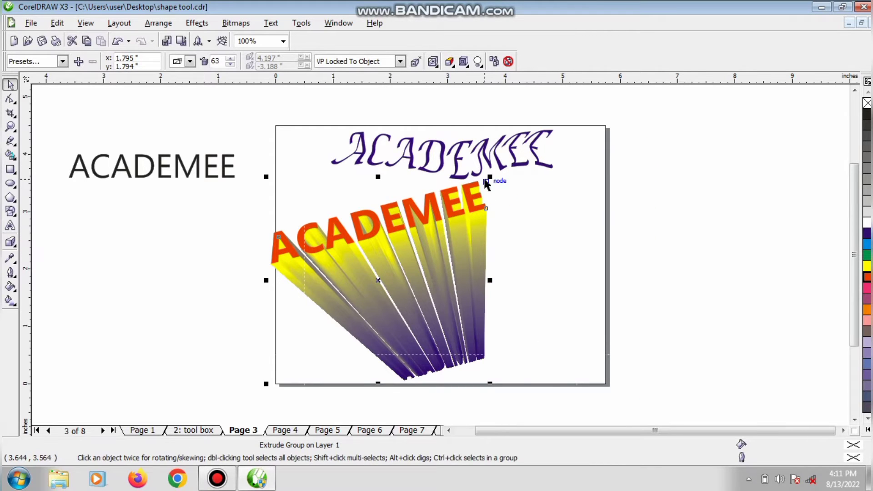
drag(490, 178, 456, 209)
drag(372, 302, 676, 212)
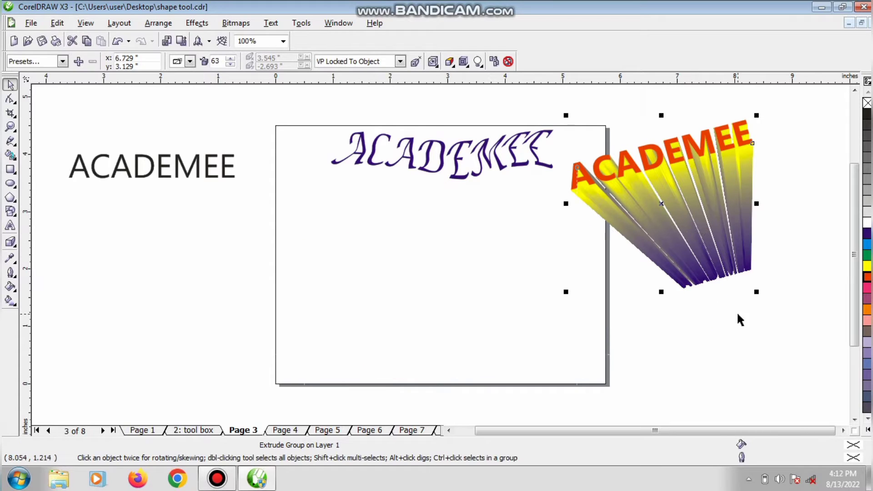
Step: Set the extrusion depth of the red ACADEMEE text to 70, after trying a depth of 50
click(10, 242)
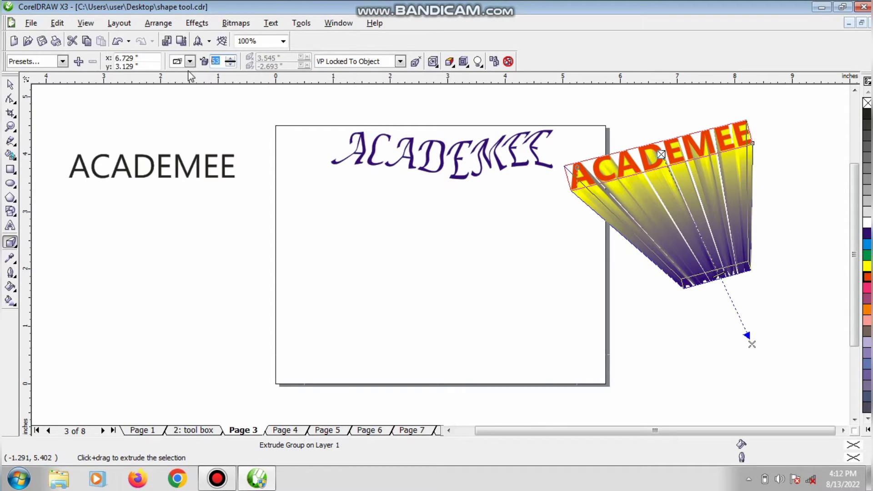
key(Return)
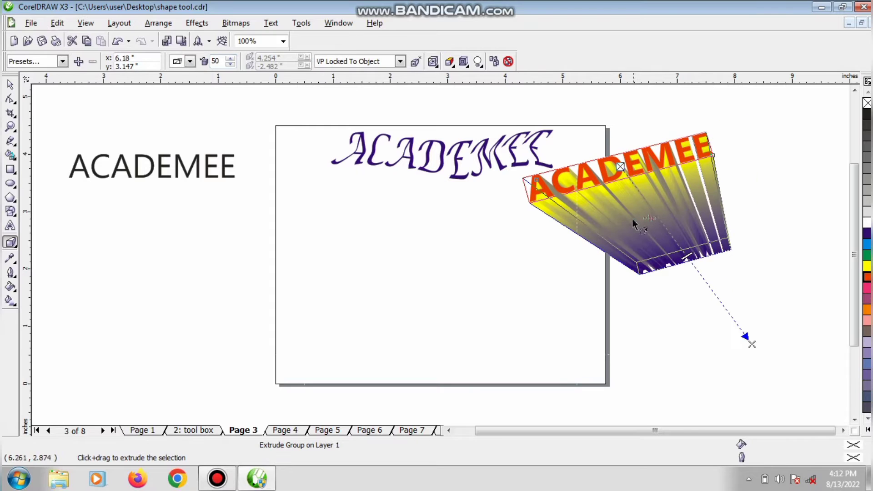
click(230, 59)
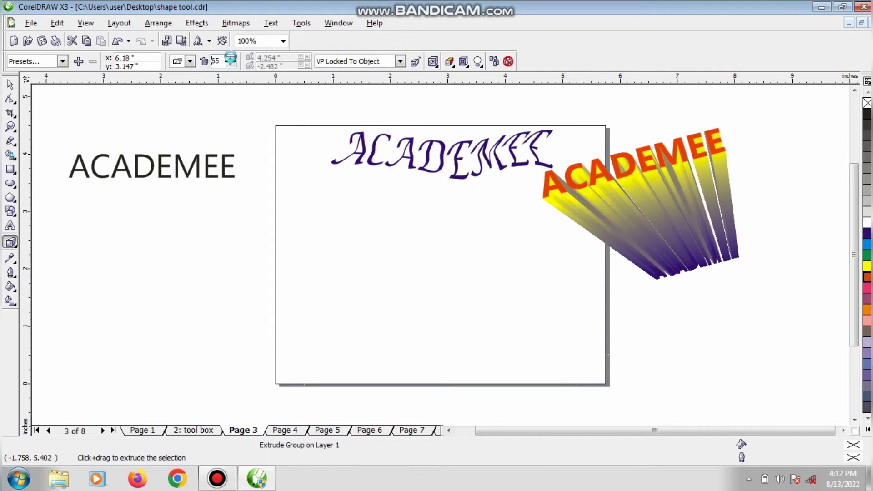
click(230, 59)
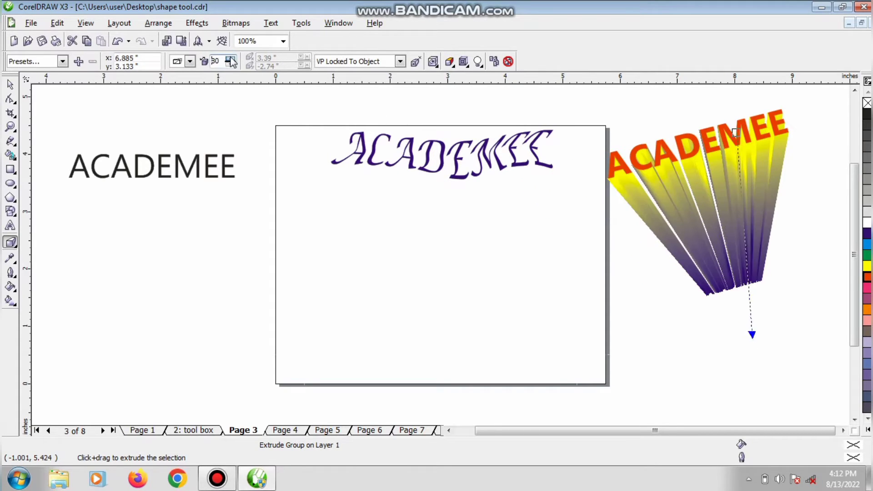
click(230, 64)
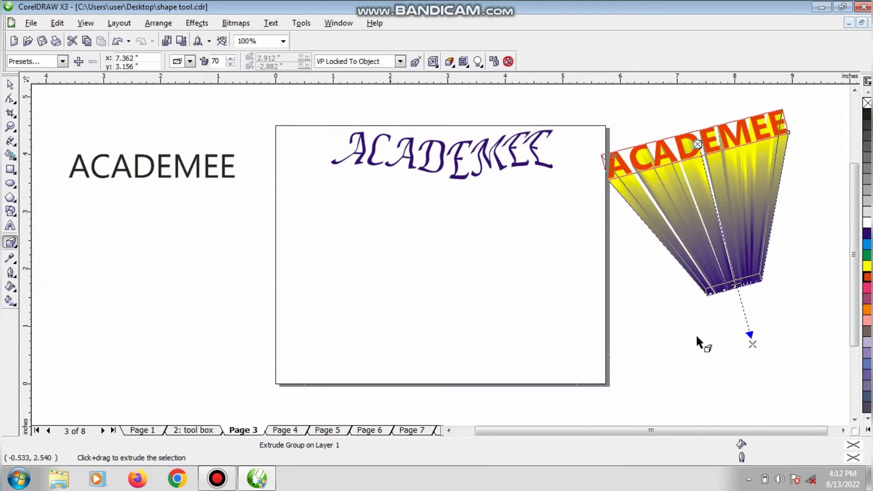
Step: Rotate the extruded ACADEMEE text in 3D so its extrusion recedes upward behind the letters
click(724, 212)
click(732, 237)
click(718, 222)
mouse_move(721, 224)
mouse_down()
mouse_move(700, 257)
mouse_move(737, 248)
mouse_move(717, 230)
mouse_move(726, 232)
mouse_up()
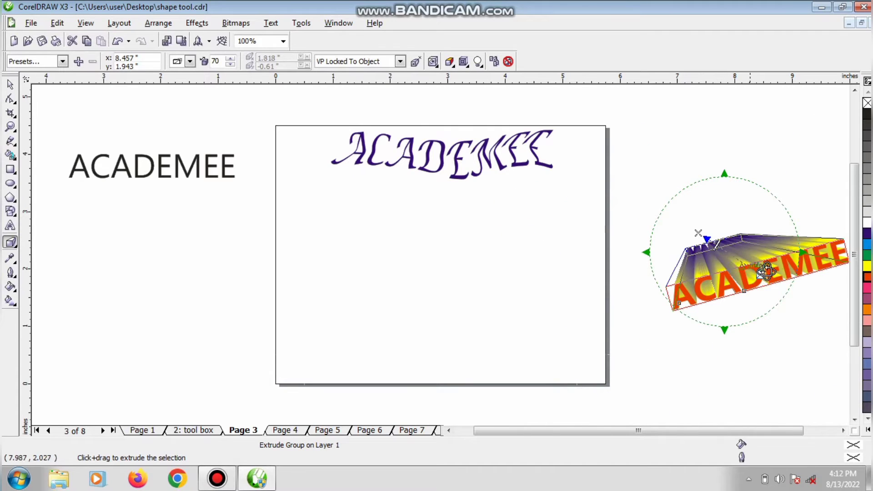
click(736, 259)
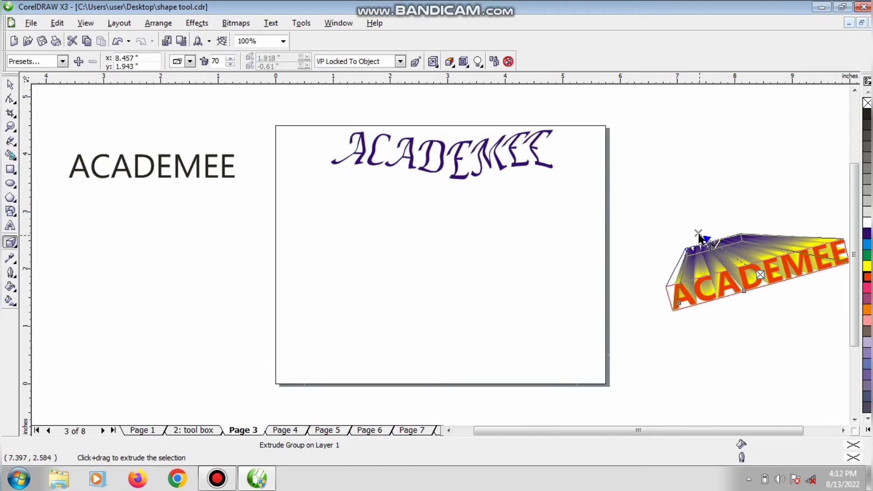
Step: Move the extruded ACADEMEE text across the page's left edge, just below the warped text, and deselect it
key(space)
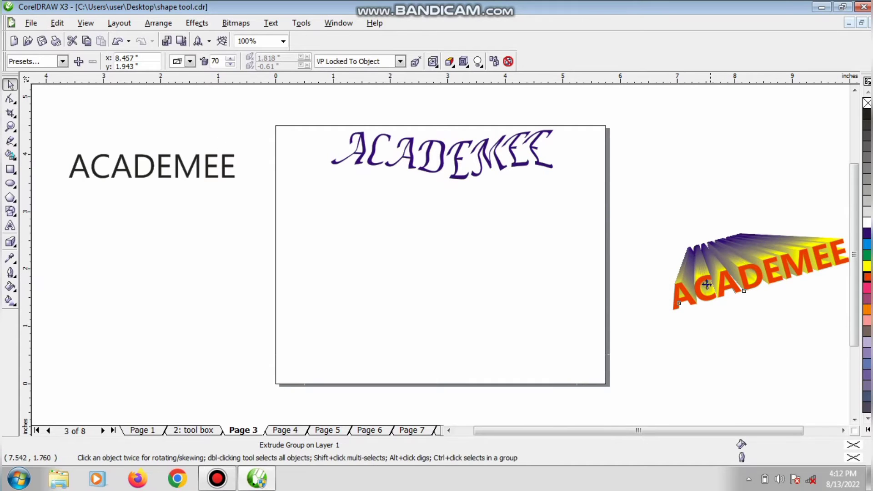
drag(707, 284, 277, 229)
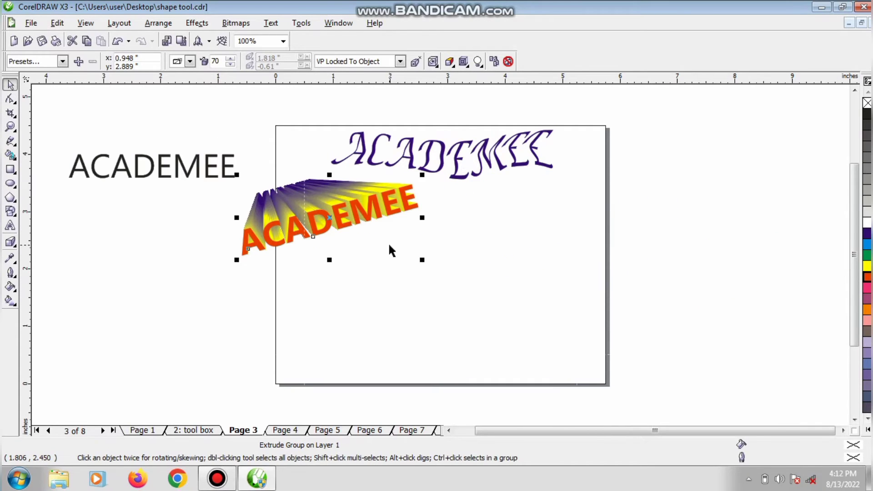
click(382, 248)
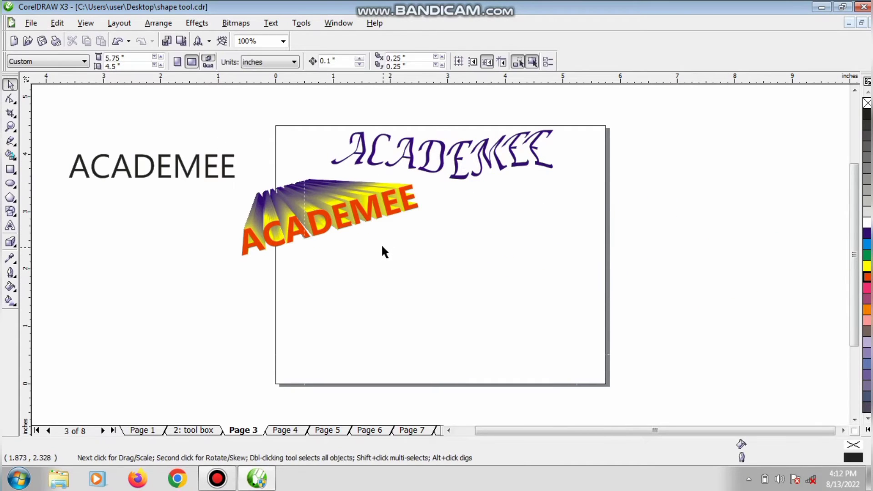
Step: Outline the red control text of the extrusion with a white hairline, after trying cyan and yellow
click(347, 229)
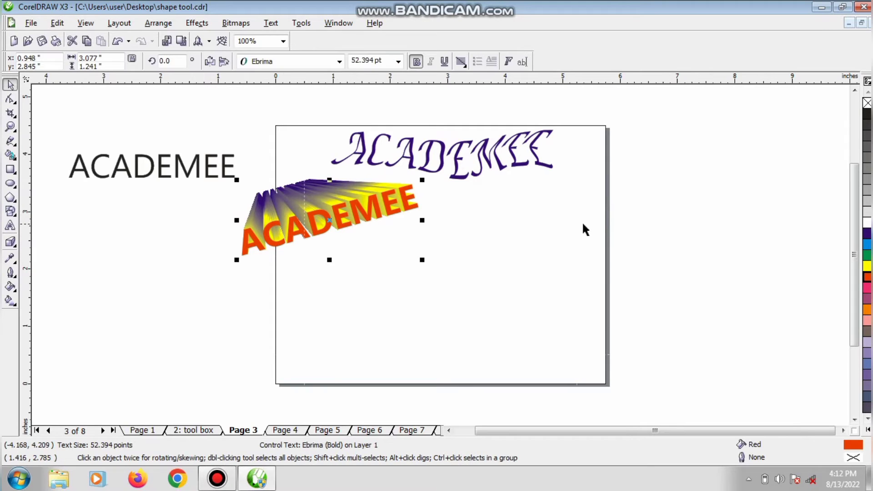
right_click(867, 257)
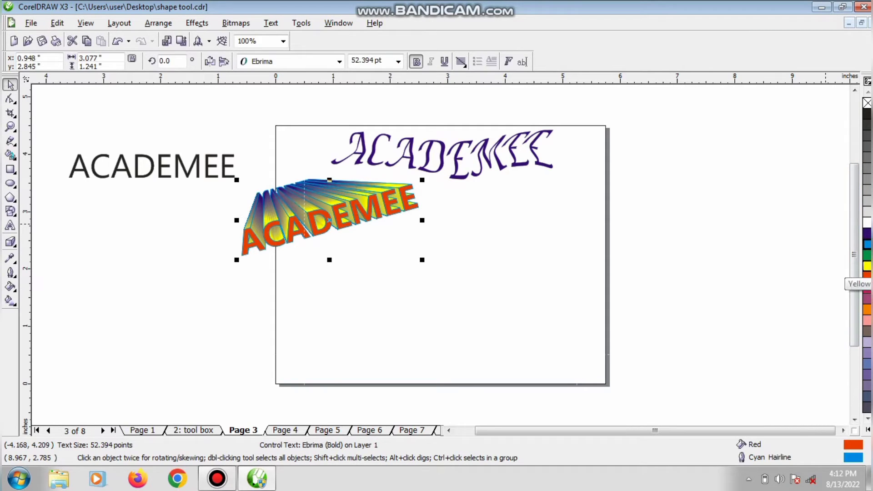
right_click(867, 266)
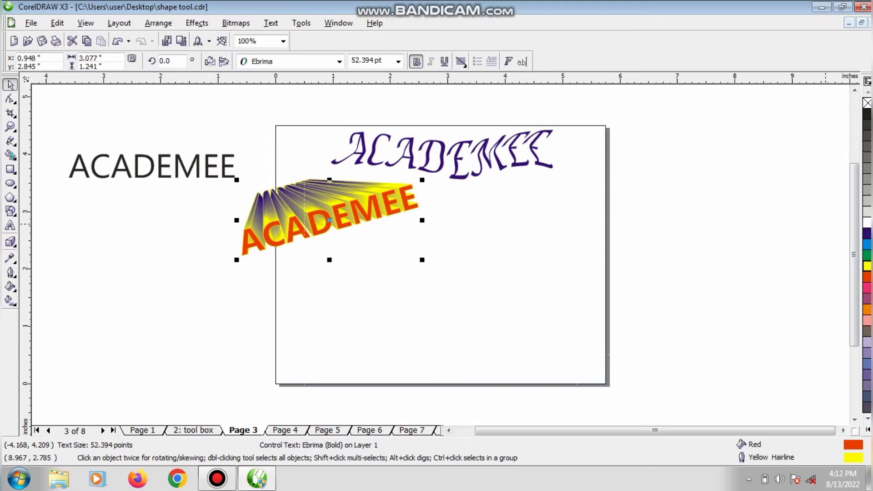
right_click(868, 223)
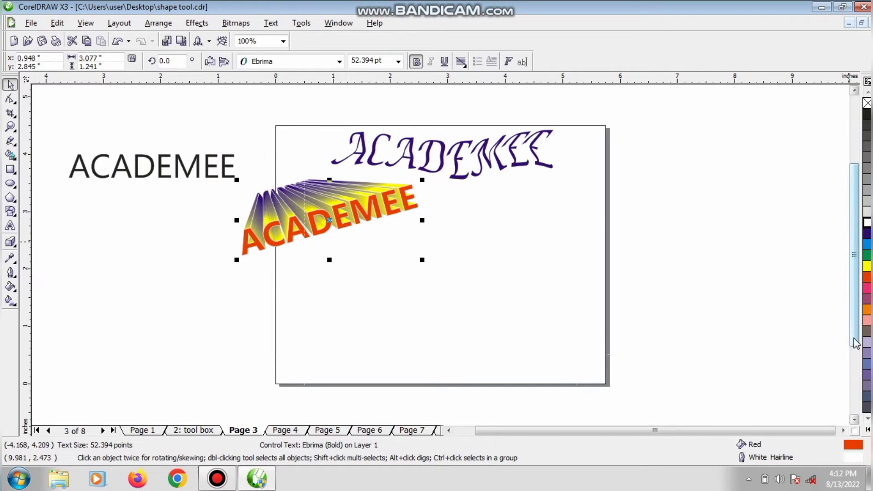
Step: Set the extruded text's outline width to 2.0 pt and change its outline color to cyan
key(F12)
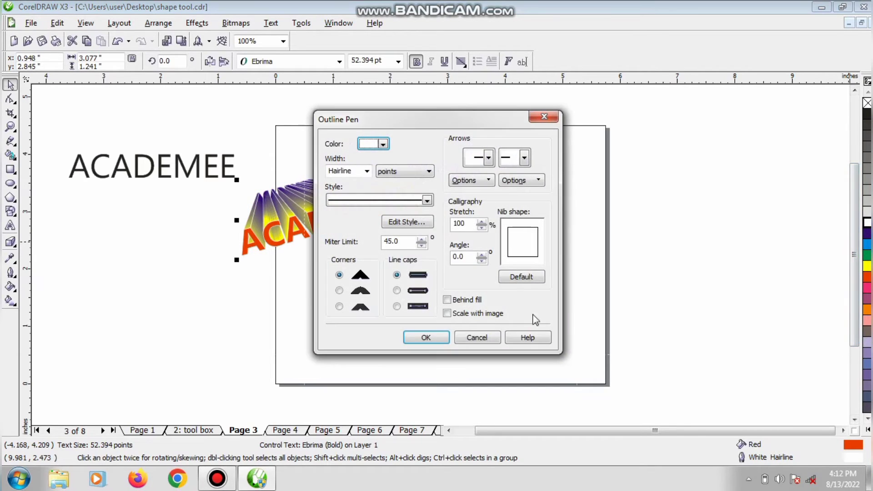
click(367, 171)
click(338, 226)
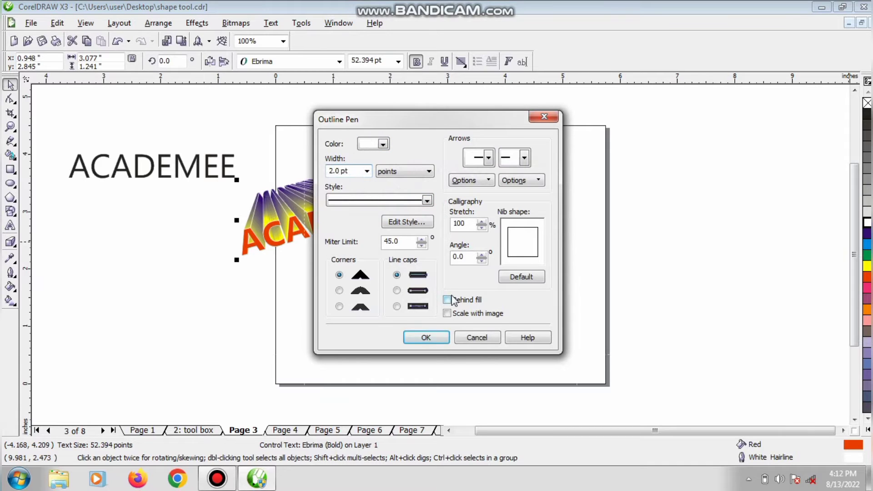
click(419, 337)
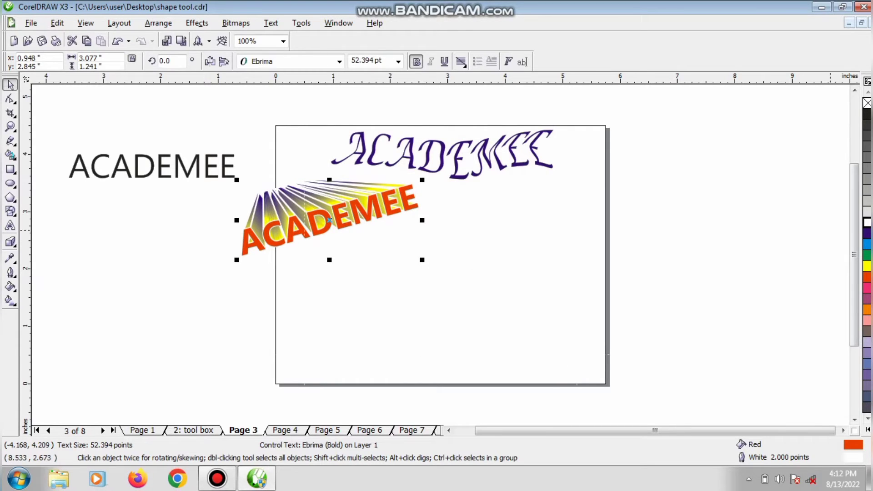
right_click(867, 244)
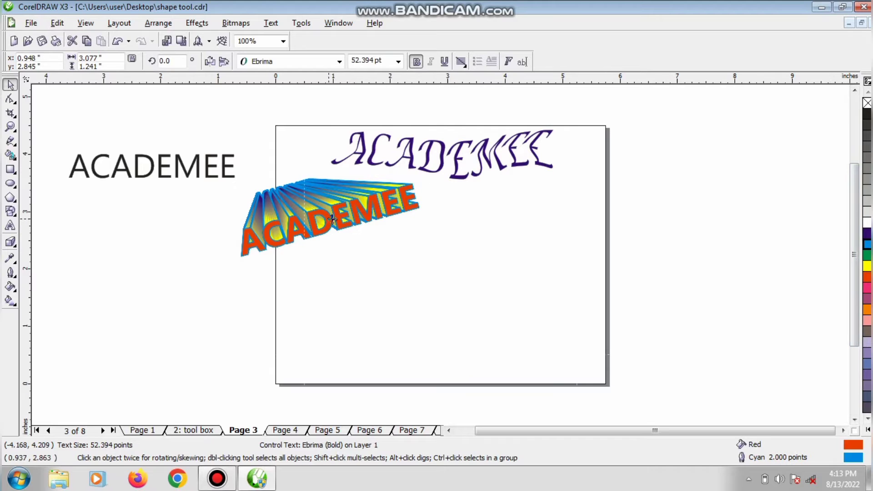
Step: Move the outlined extruded text to the page's upper-right corner and deselect it
drag(332, 219, 638, 141)
click(654, 212)
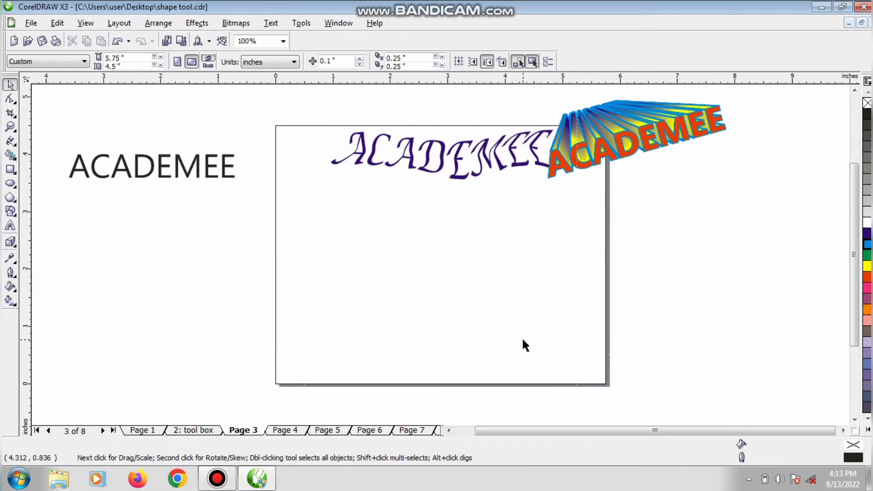
Step: Draw a rectangle about 3.06 by 1.65 in below the warped text, filled blue and without an outline
click(10, 169)
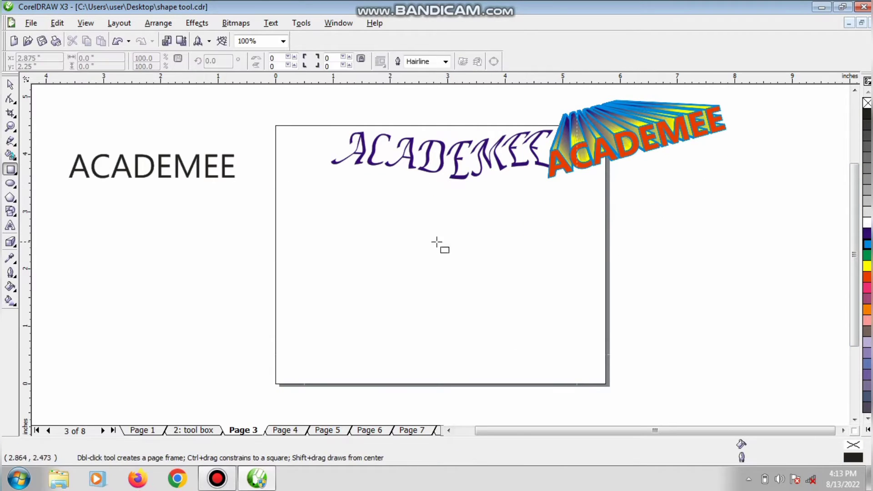
mouse_move(308, 209)
mouse_down()
mouse_move(473, 279)
mouse_move(484, 303)
mouse_up()
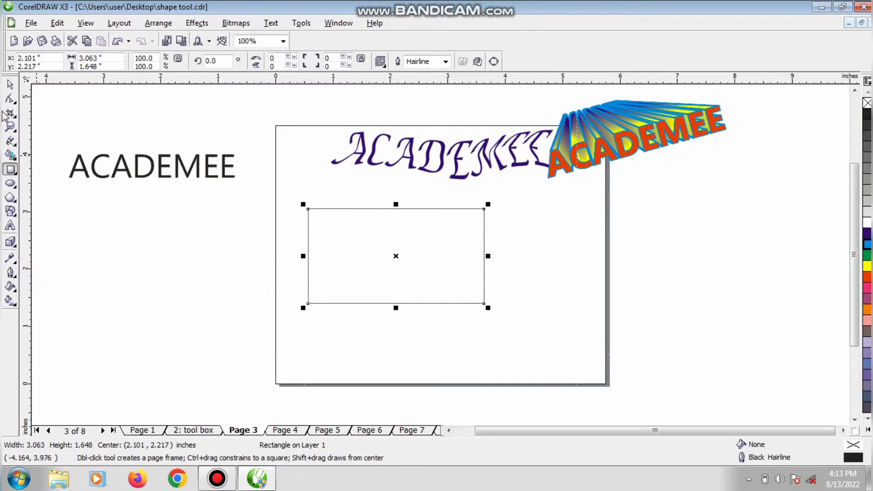
click(11, 83)
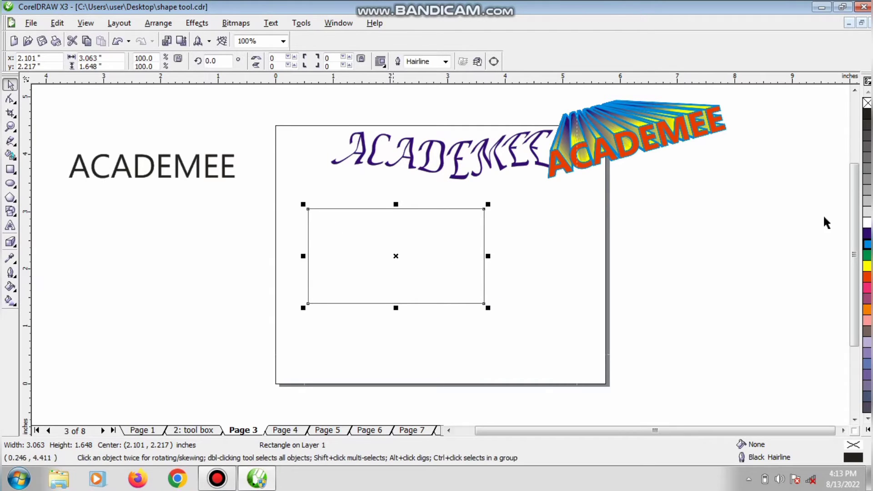
click(867, 233)
right_click(866, 103)
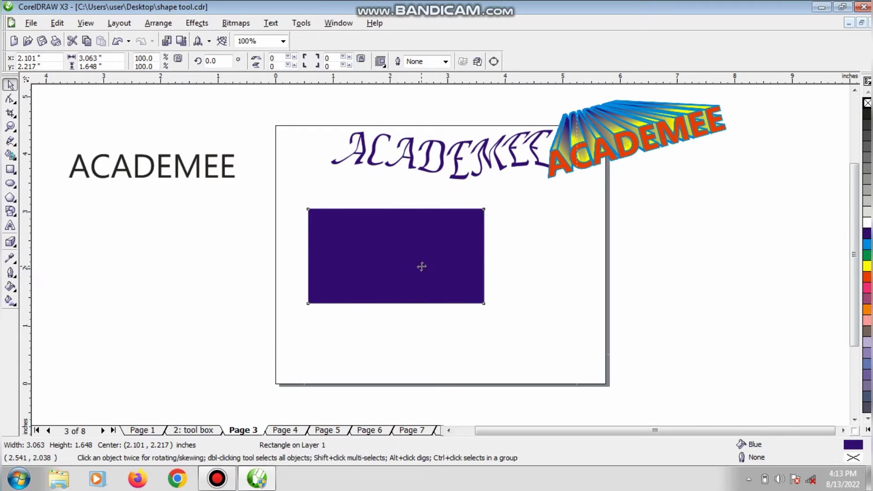
Step: Nudge the blue rectangle slightly, duplicate it in place and try moving the copy toward the right, undoing each move
mouse_move(421, 265)
mouse_down()
mouse_move(564, 247)
mouse_move(450, 257)
mouse_move(452, 289)
mouse_move(444, 259)
mouse_move(436, 266)
mouse_move(430, 250)
mouse_up()
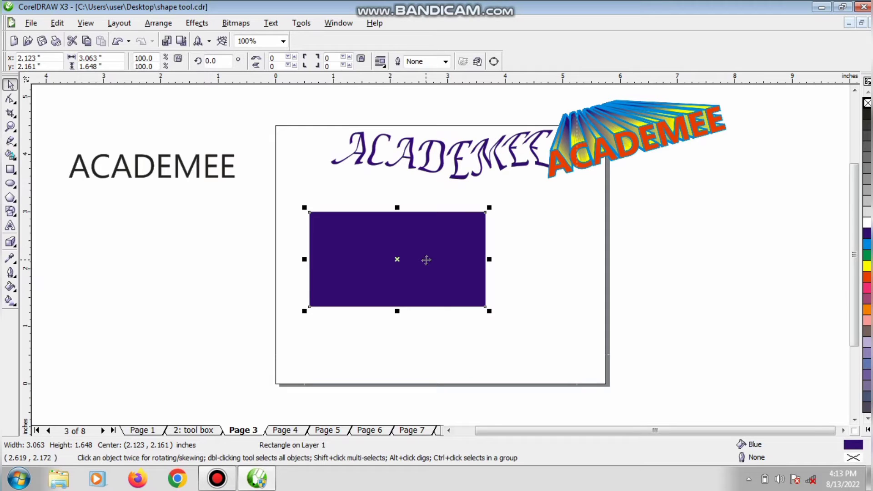
drag(426, 257, 594, 232)
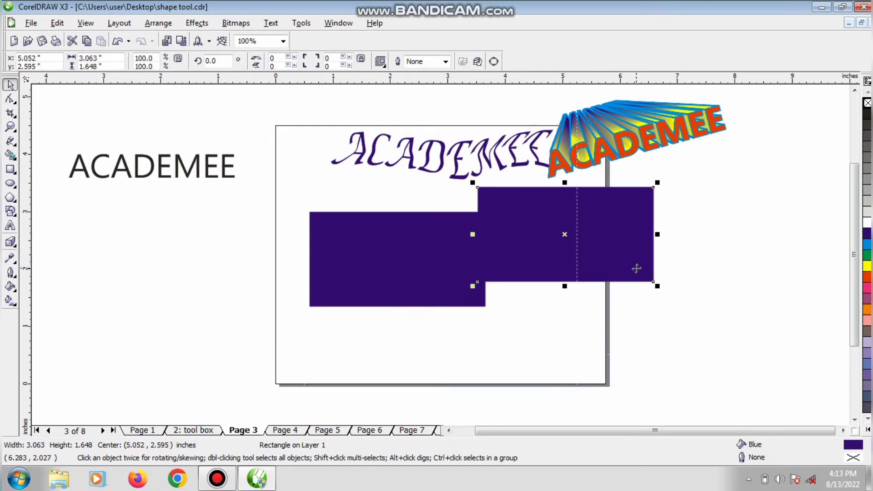
key(ctrl+z)
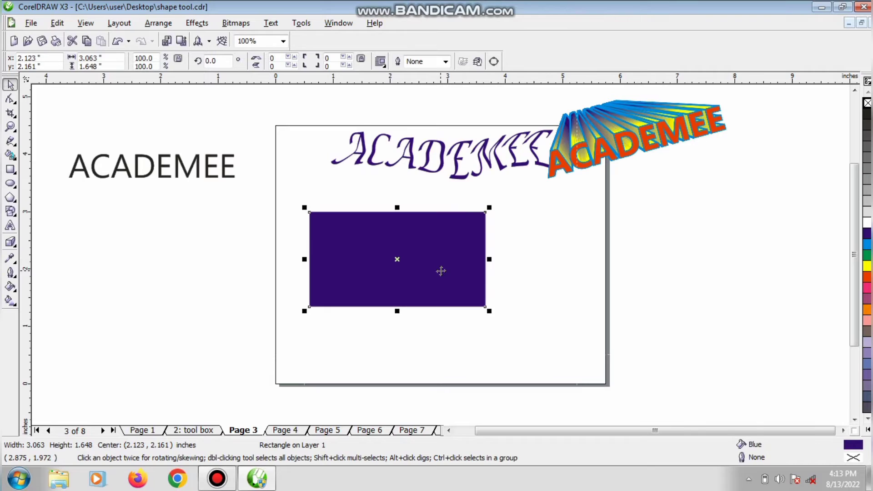
drag(440, 271, 649, 289)
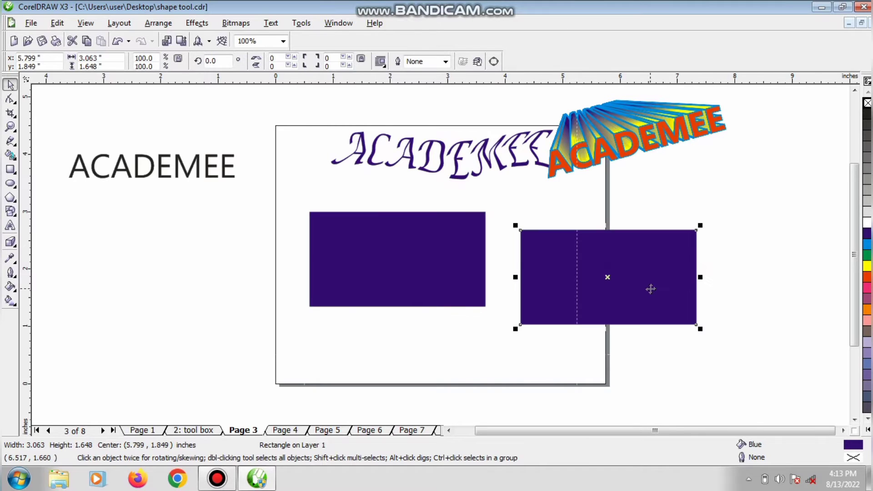
key(ctrl+z)
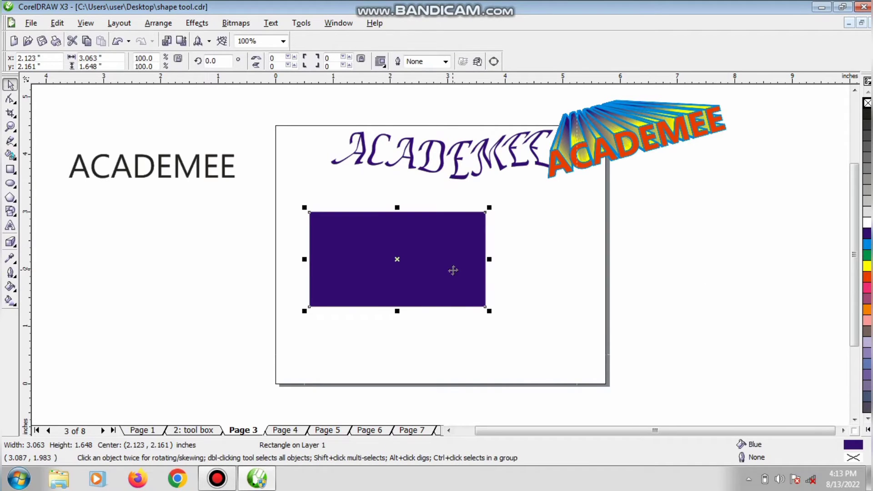
Step: Fill the top copy of the rectangle yellow, move it upward to reveal the one beneath, and undo the move
click(866, 267)
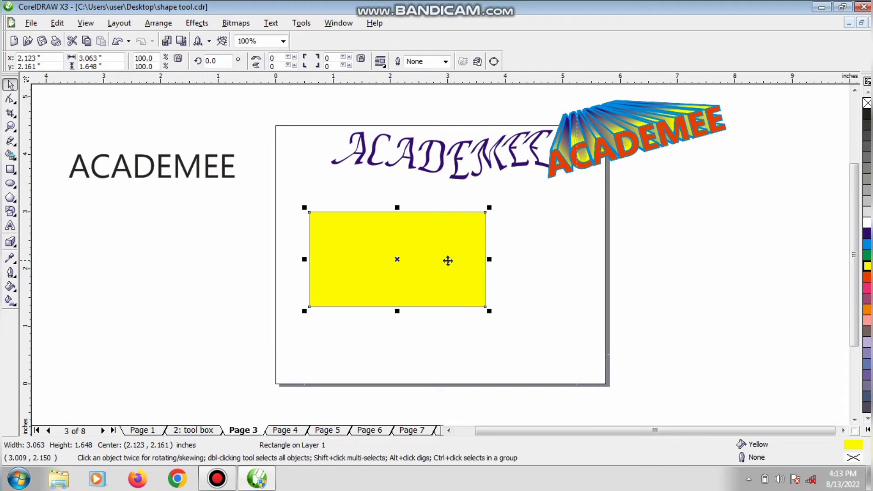
drag(448, 260, 451, 185)
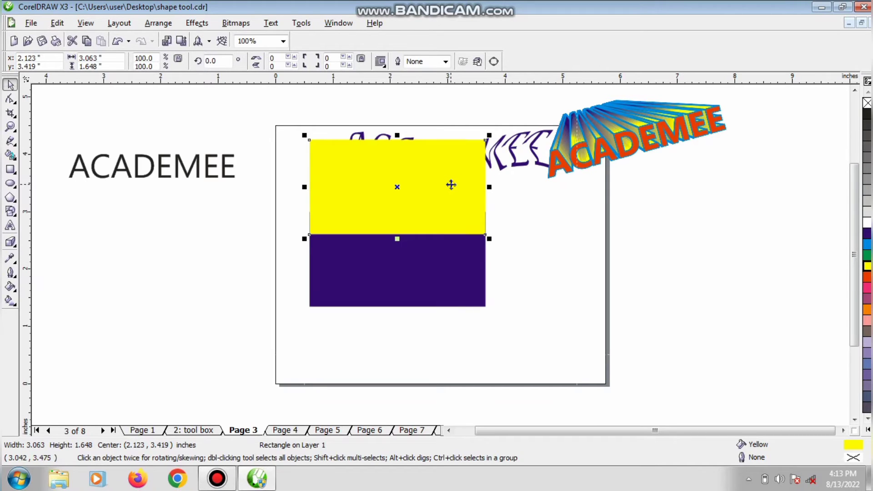
key(ctrl+z)
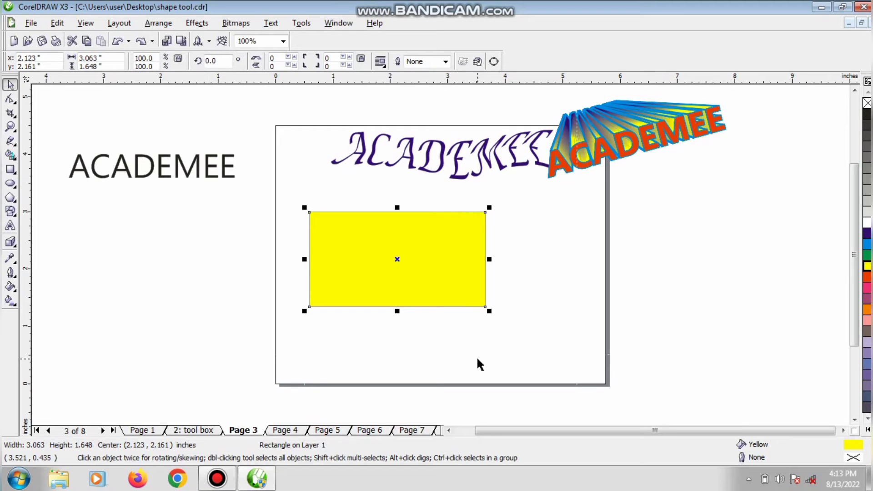
Step: Apply a uniform transparency of 50 to the yellow rectangle, and replace it with a short diagonal linear fade near its centre
click(7, 245)
click(117, 250)
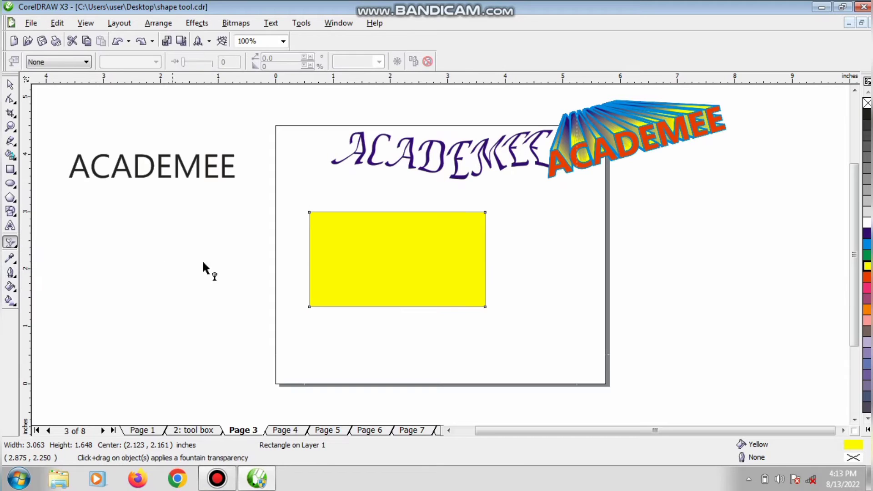
click(77, 62)
click(43, 80)
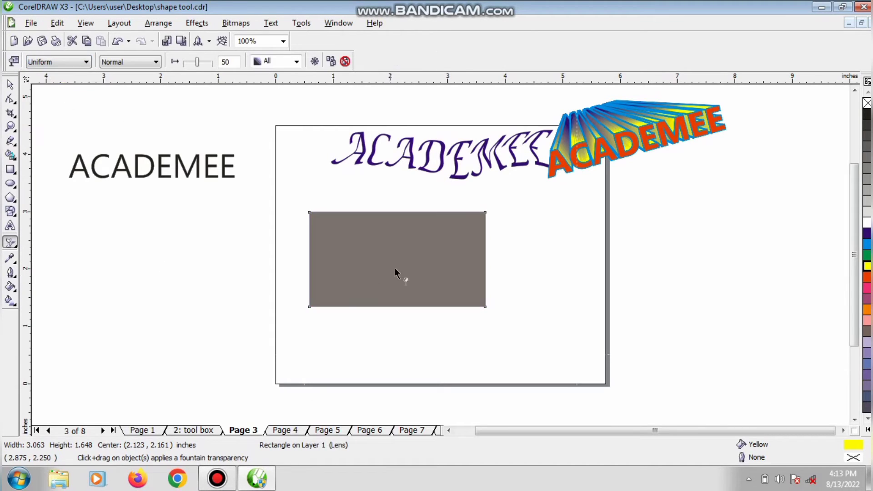
drag(396, 259, 426, 293)
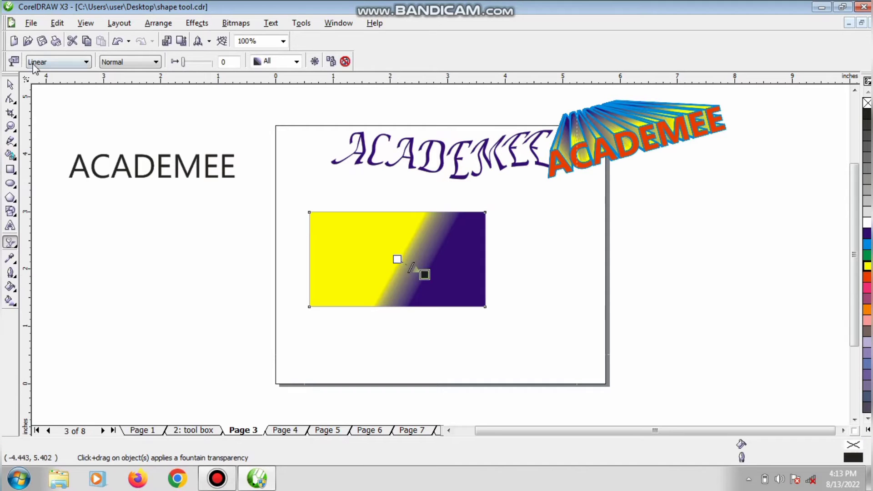
Step: Switch the yellow rectangle's transparency back to Uniform and set its strength to 33
click(77, 61)
click(43, 80)
mouse_move(199, 61)
mouse_down()
mouse_move(214, 62)
mouse_move(193, 63)
mouse_up()
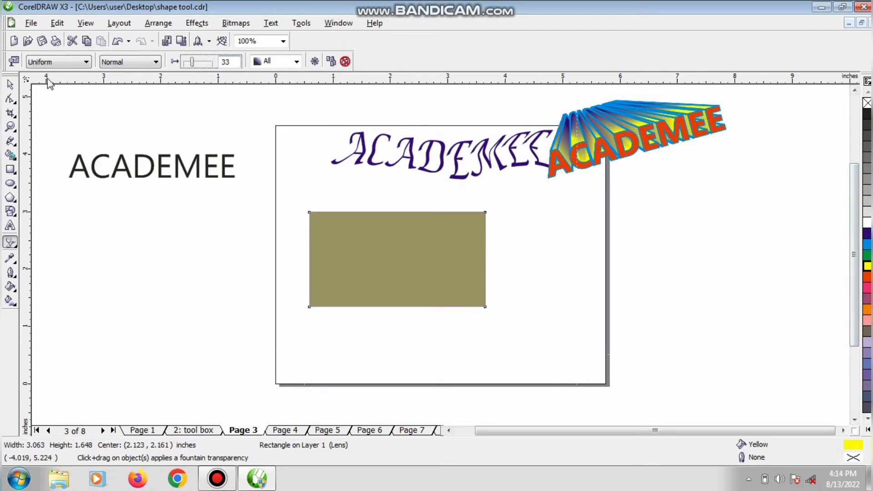
Step: Apply a linear transparency across the yellow rectangle's width, shift its midpoint toward the right end, and deselect the rectangle
click(55, 63)
click(58, 93)
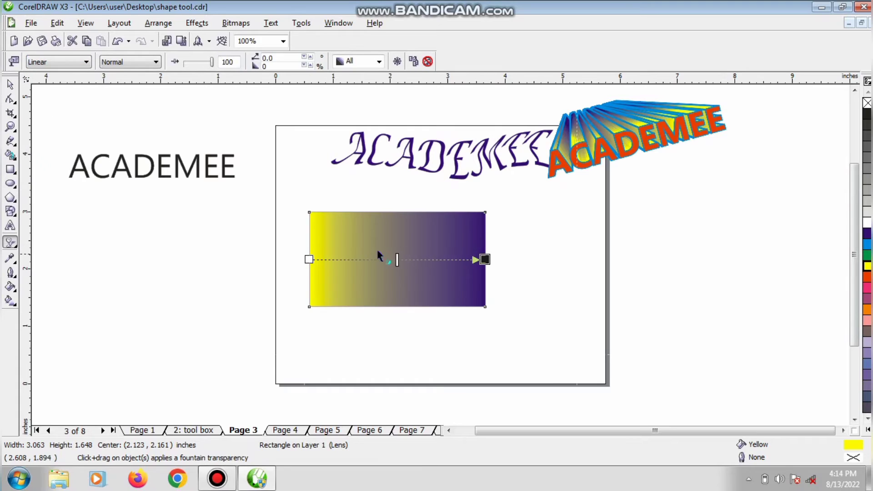
drag(310, 260, 269, 252)
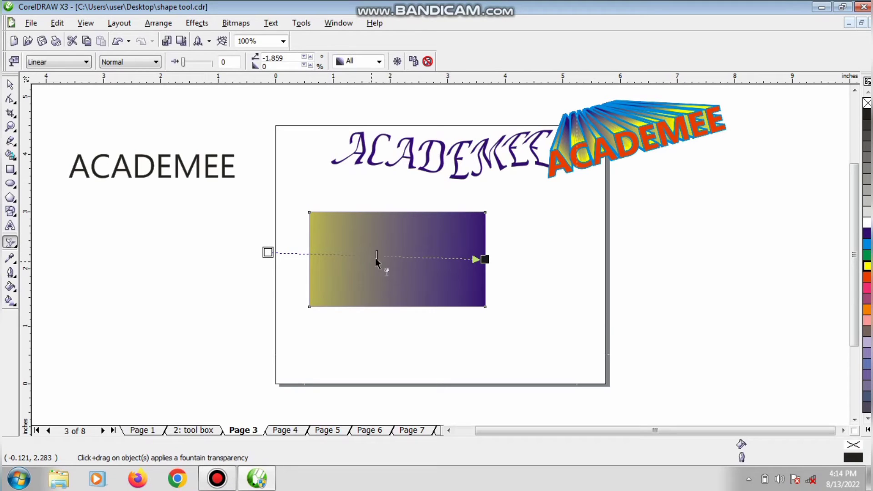
drag(377, 257, 425, 258)
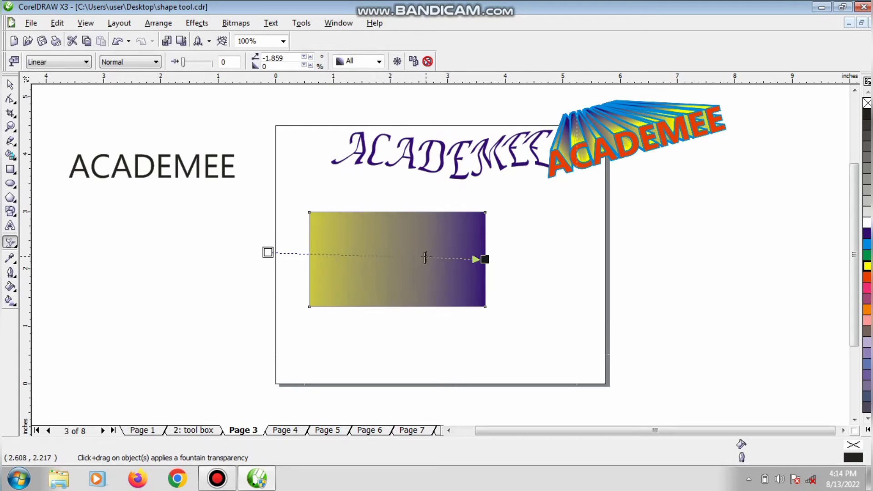
drag(268, 252, 315, 254)
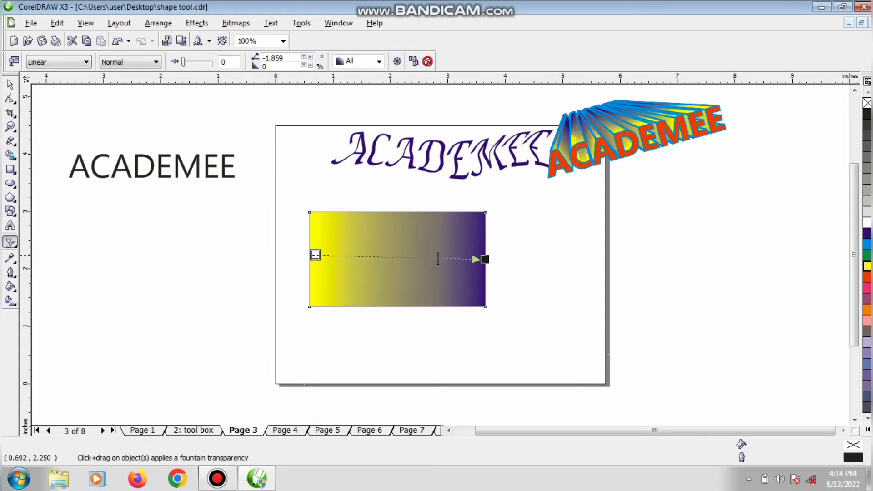
key(space)
click(535, 281)
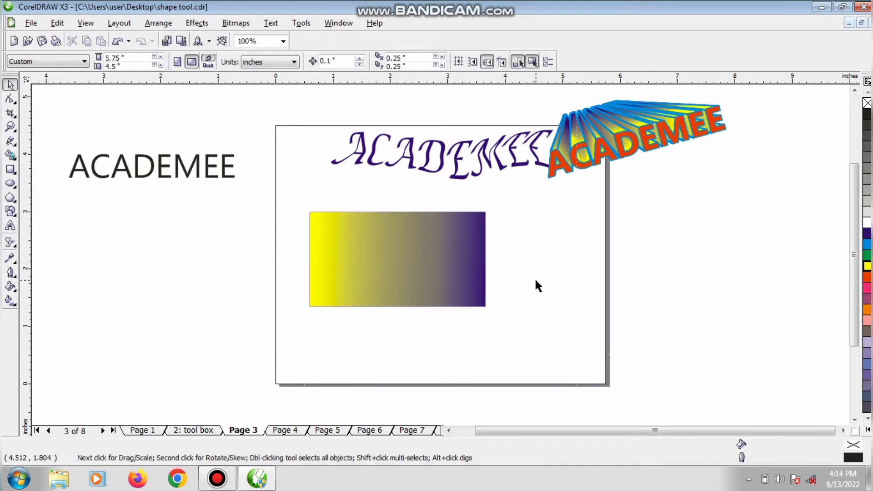
Step: Switch the rectangle's transparency to Radial and redraw it as a large circular fade centred near the lower-right corner
click(438, 289)
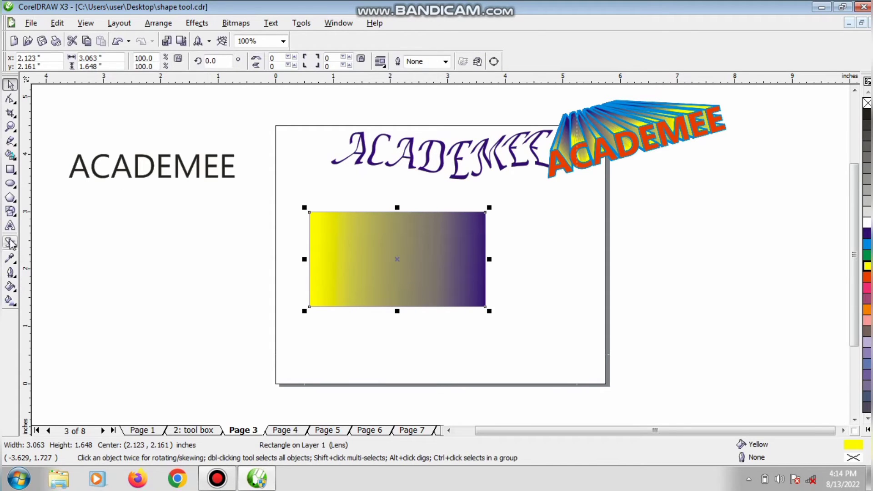
click(11, 244)
click(57, 62)
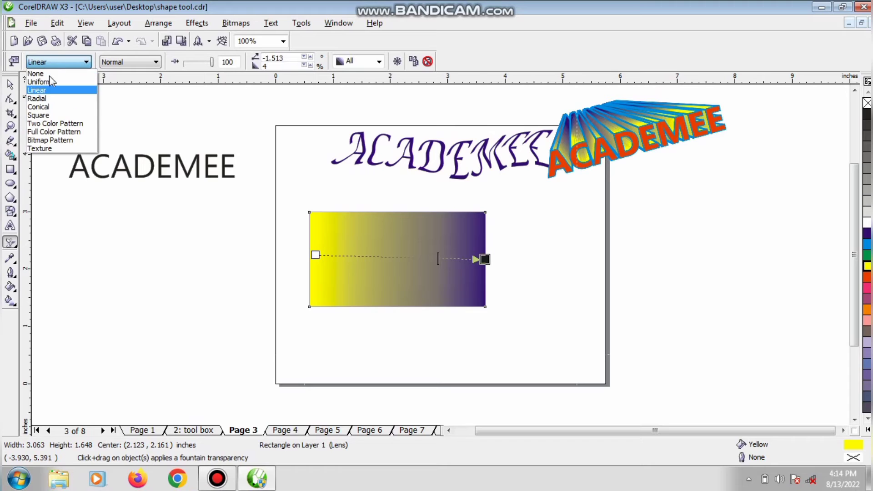
click(40, 99)
drag(373, 263, 381, 273)
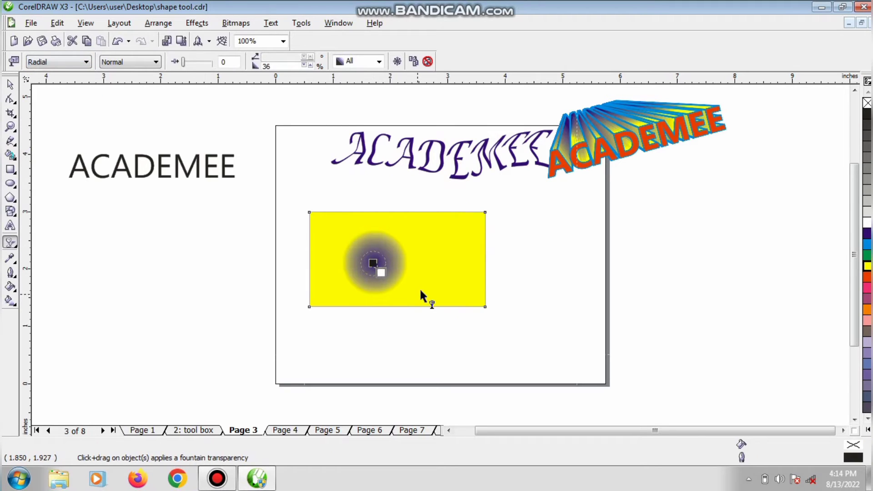
drag(434, 250, 486, 315)
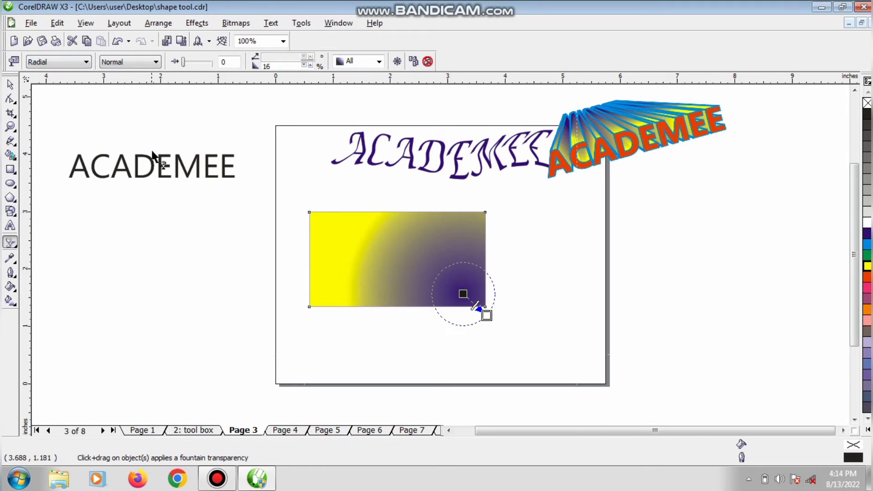
Step: Switch the rectangle's transparency to Conical and redraw it around the centre, pointing diagonally toward the lower right
click(57, 61)
click(40, 106)
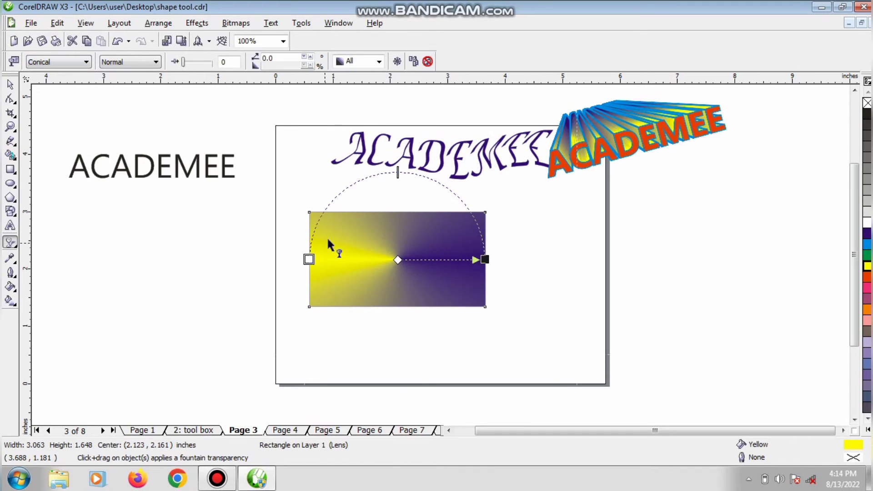
drag(325, 243, 408, 313)
drag(452, 283, 485, 211)
drag(408, 257, 425, 270)
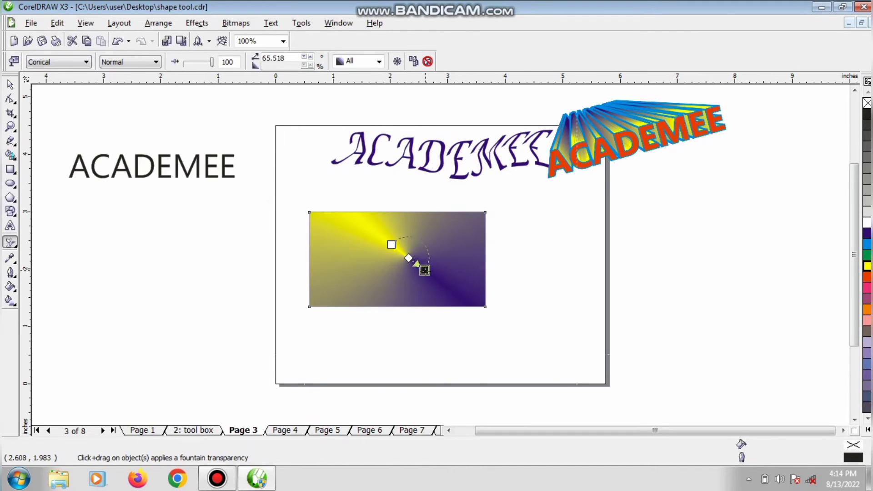
Step: Switch the rectangle's transparency to Square and redraw it as a small diamond-shaped fade right of the centre
click(57, 62)
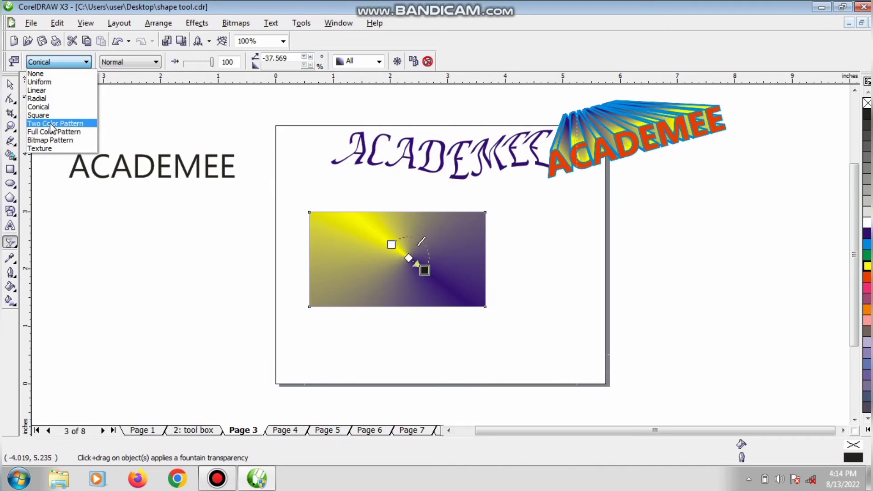
click(38, 115)
drag(352, 258, 425, 277)
Step: Apply a Two Color Pattern transparency to the rectangle, with the dot pattern redrawn in smaller, tilted tiles
click(56, 62)
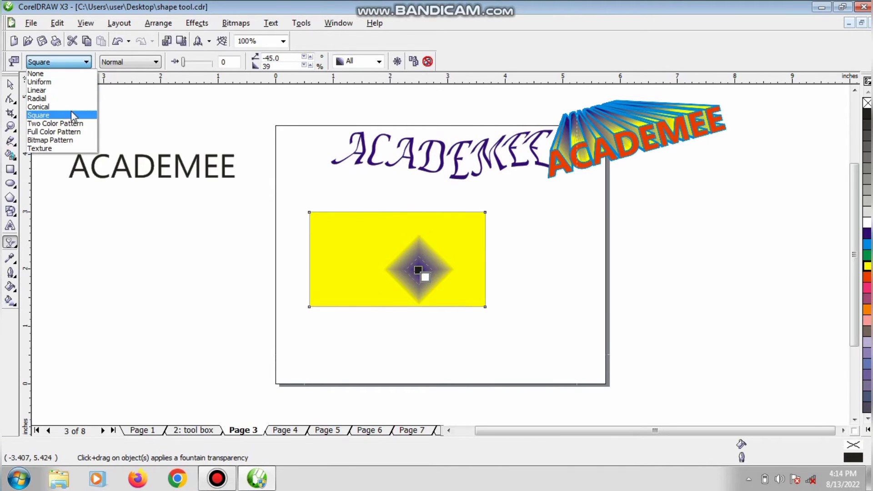
click(78, 124)
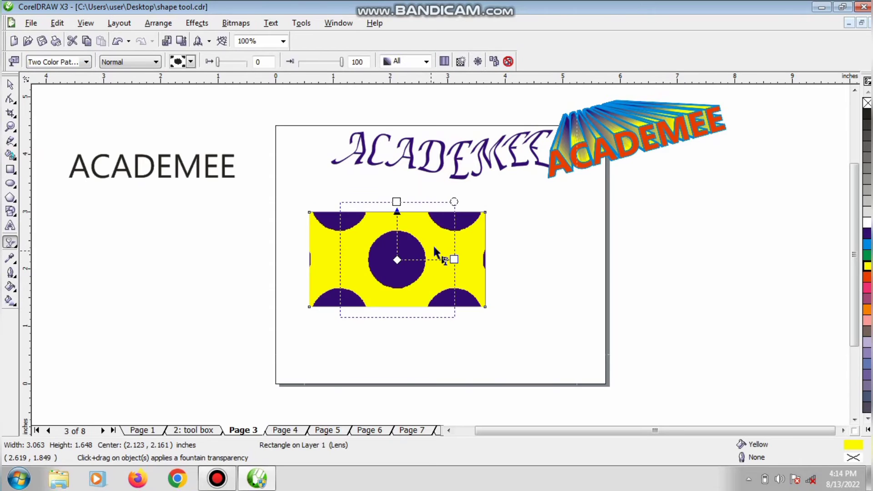
drag(454, 260, 451, 266)
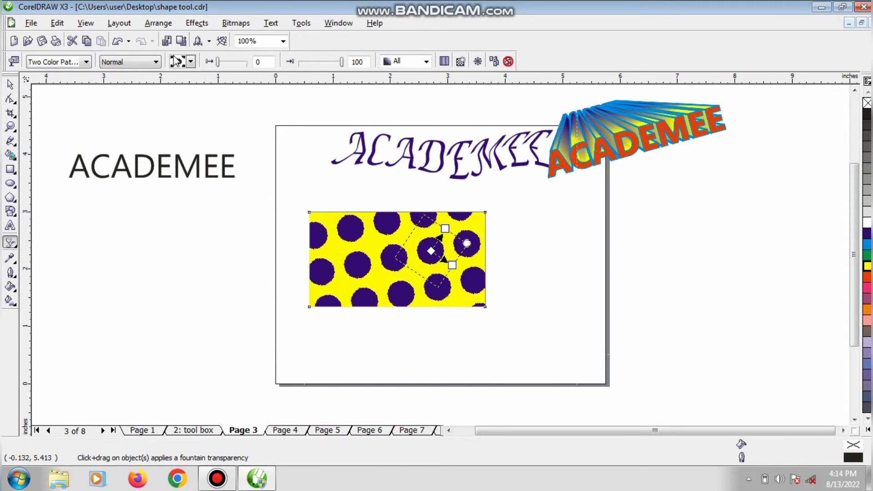
Step: Change the rectangle's transparency pattern to bricks, redraw it as a fine slanted weave, and return to the Pick tool
click(190, 61)
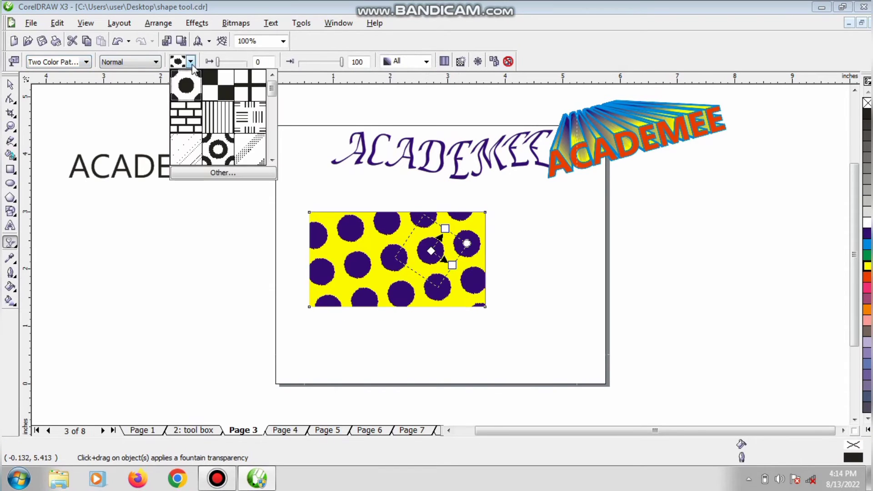
click(198, 120)
drag(355, 238, 373, 237)
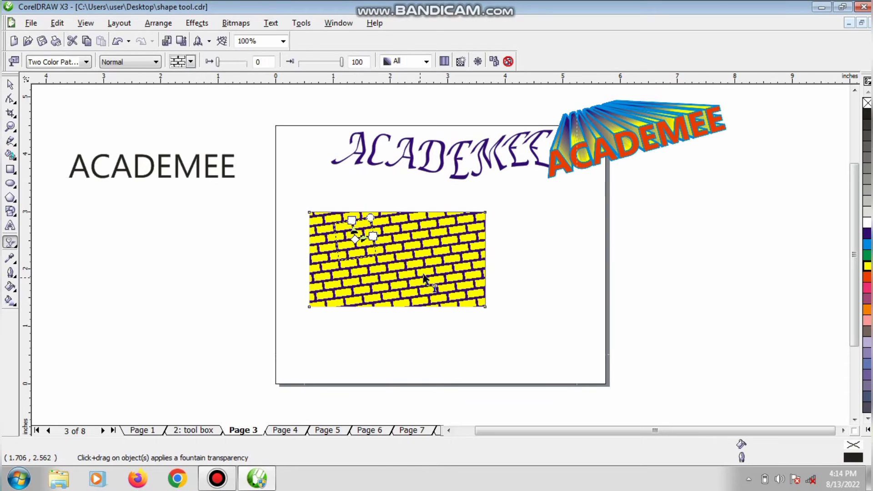
drag(421, 274, 446, 278)
drag(390, 286, 400, 299)
drag(367, 267, 375, 275)
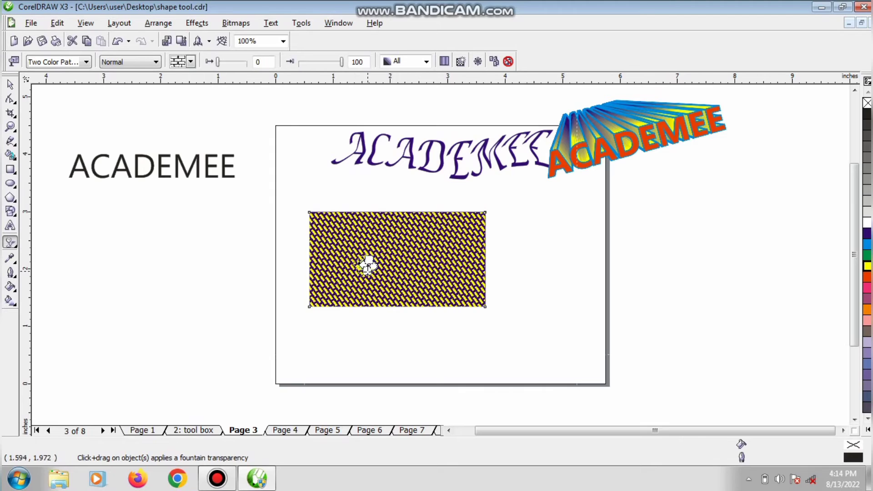
click(10, 84)
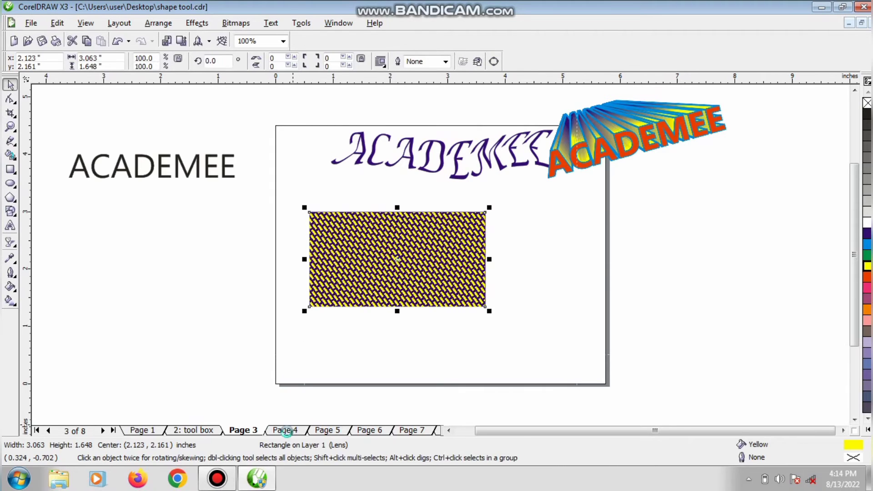
Step: Go to Page 4 and create a page-sized rectangle filled green
click(285, 430)
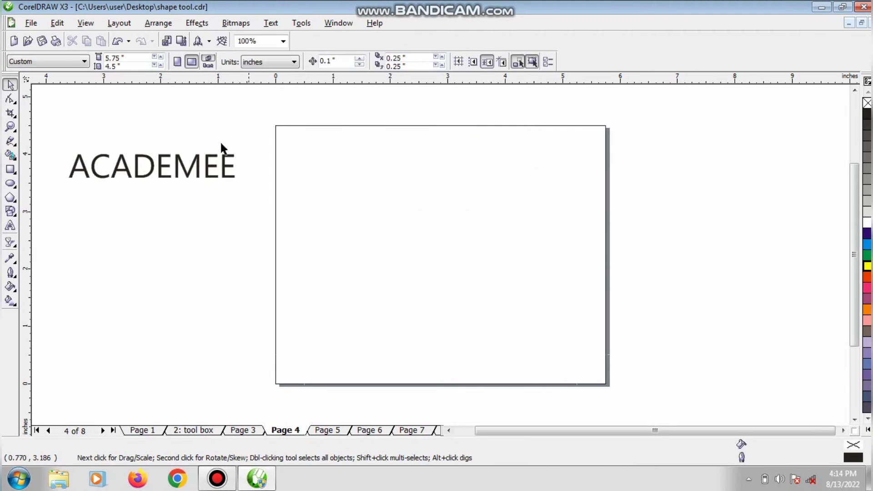
double_click(10, 169)
click(867, 265)
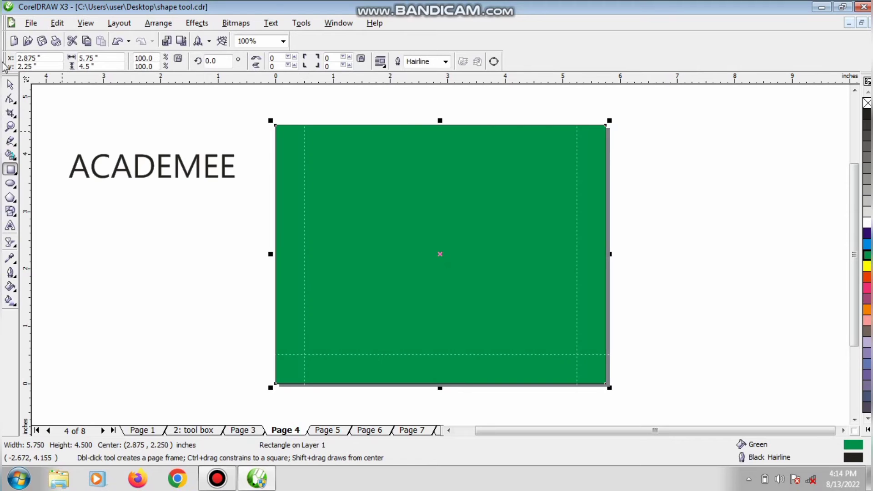
click(10, 84)
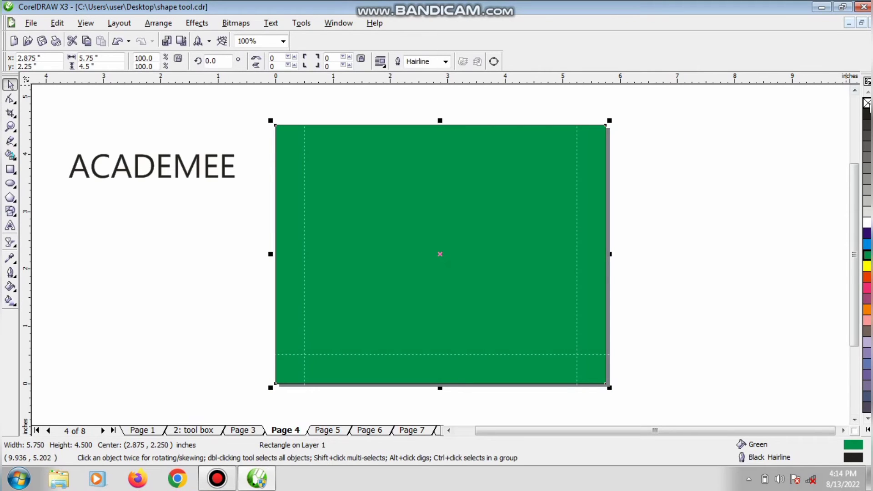
Step: Remove the page rectangle's outline and fill a copy on top of the green one white
right_click(867, 103)
click(866, 233)
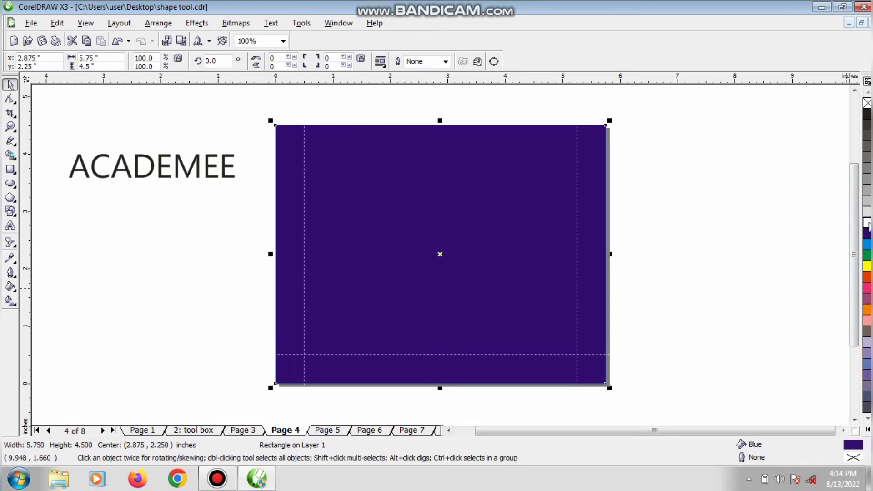
click(867, 223)
Step: Apply a Two Color Pattern transparency with diagonal dashed lines to the white rectangle, and redraw the pattern in smaller, tilted tiles
click(10, 243)
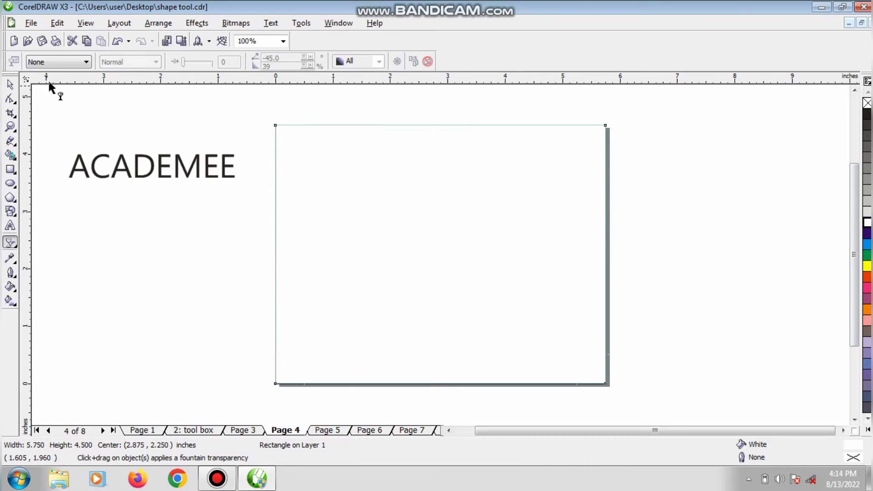
click(59, 62)
click(54, 121)
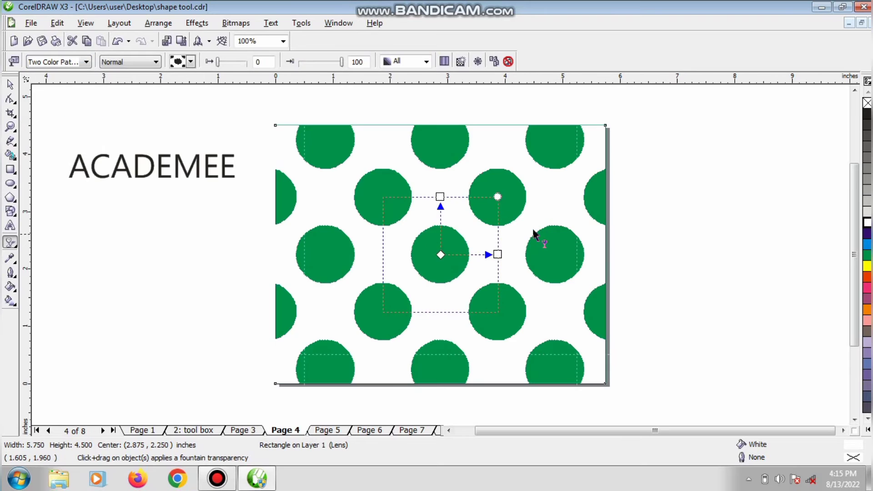
click(191, 61)
click(186, 85)
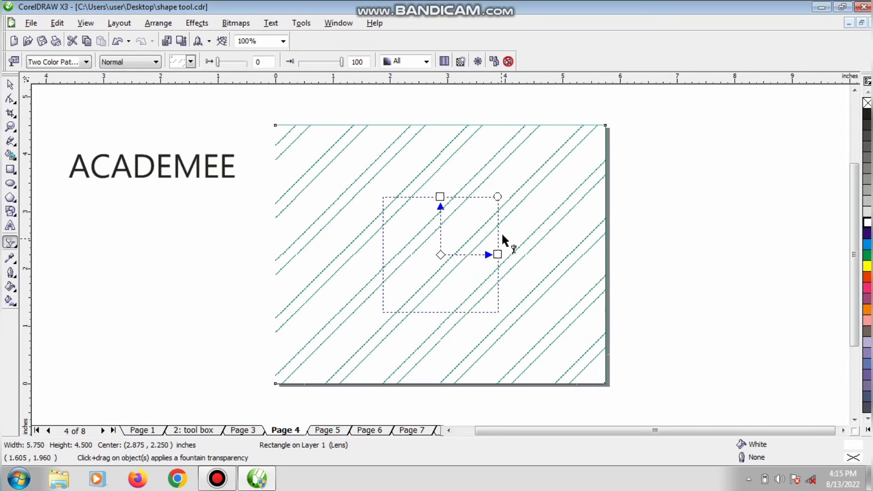
drag(502, 236, 514, 248)
drag(413, 288, 418, 296)
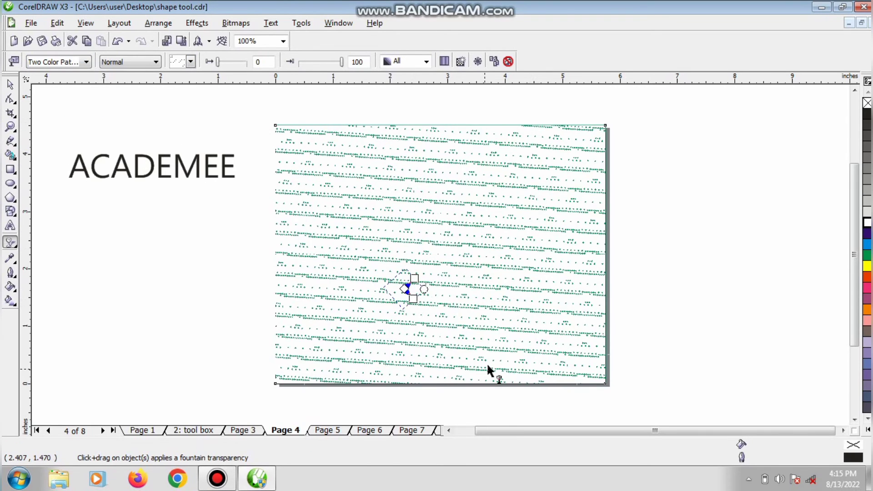
drag(485, 369, 517, 382)
Step: Change the white rectangle's transparency pattern to rings and redraw its tile so medium-sized rings repeat across the page
click(190, 61)
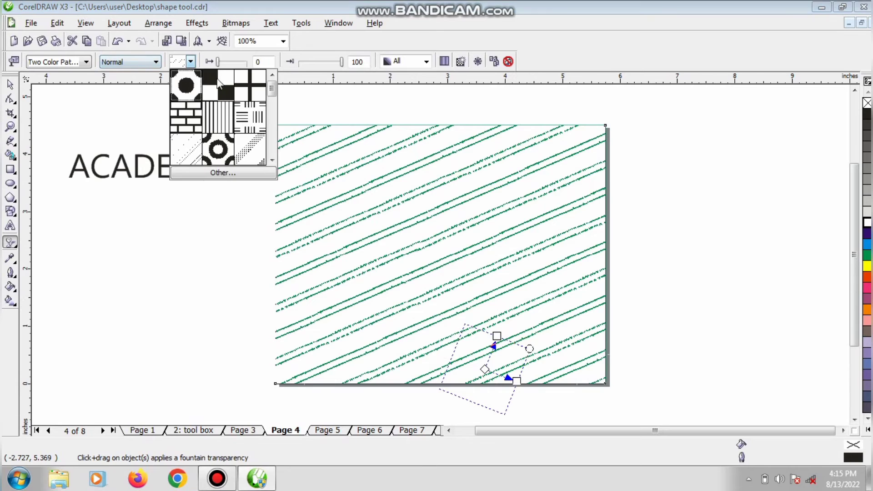
click(213, 153)
drag(478, 230, 634, 389)
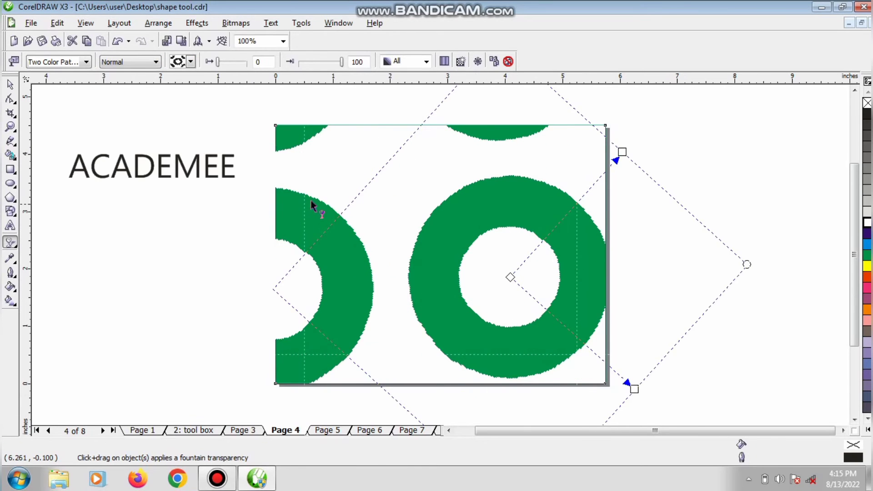
drag(308, 203, 324, 219)
drag(365, 264, 418, 315)
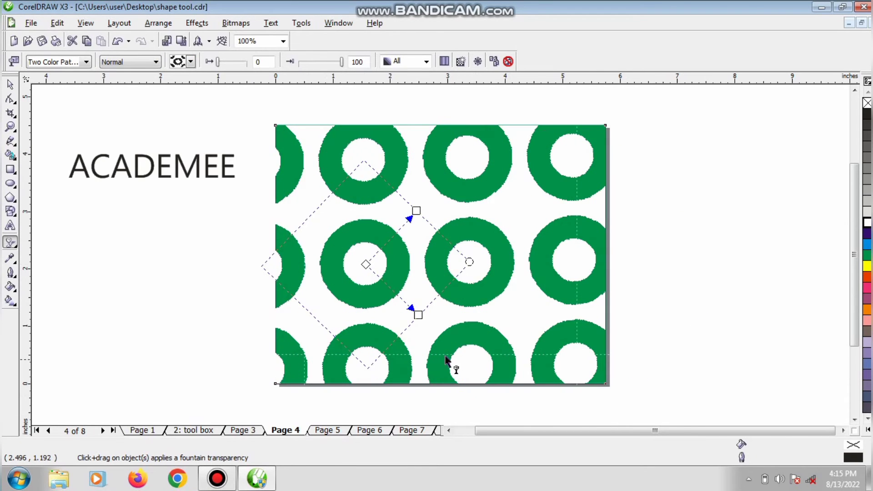
Step: Change the white rectangle's transparency to Full Color Pattern with the diamond lattice design, and redraw its tile so large that stripes cross only the lower corners
click(84, 62)
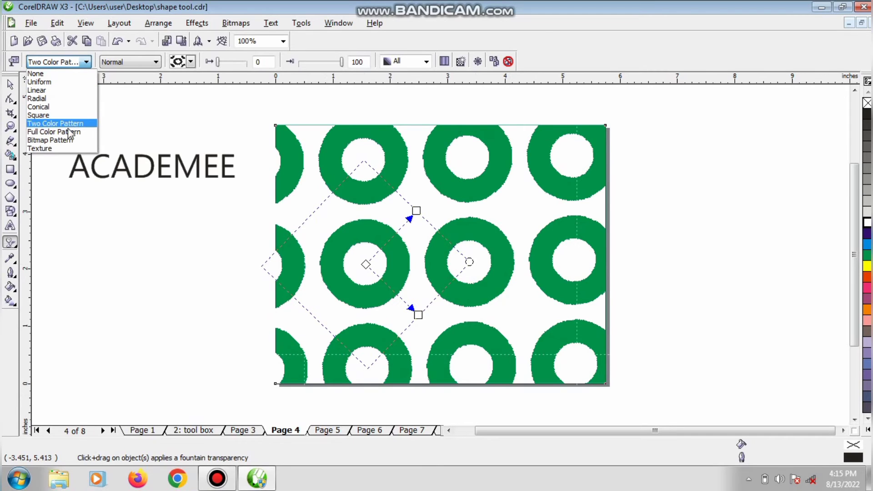
click(53, 131)
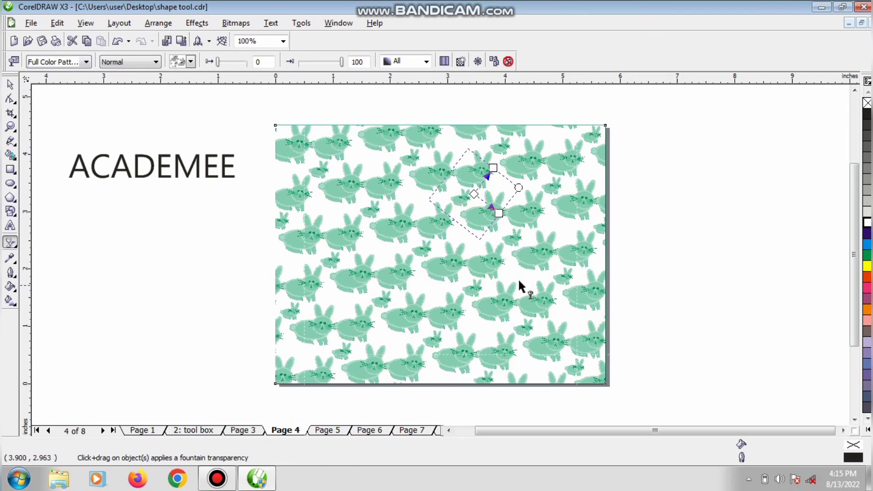
click(193, 63)
click(234, 149)
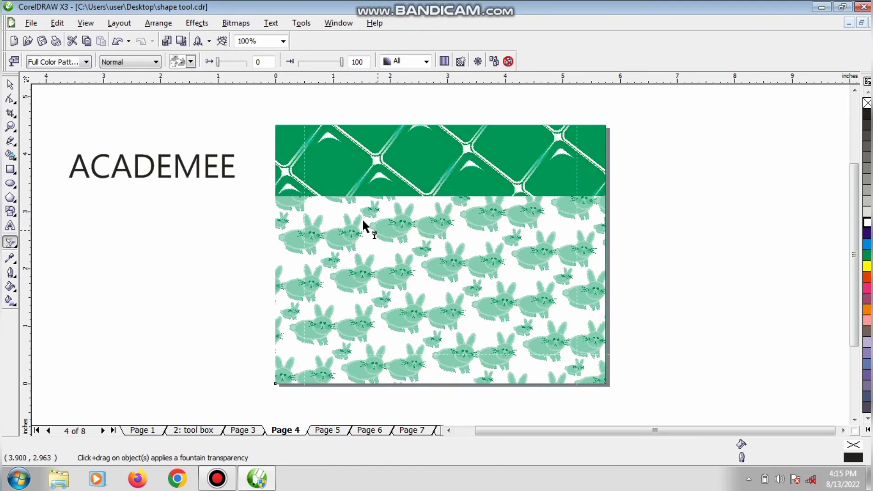
drag(462, 303, 609, 415)
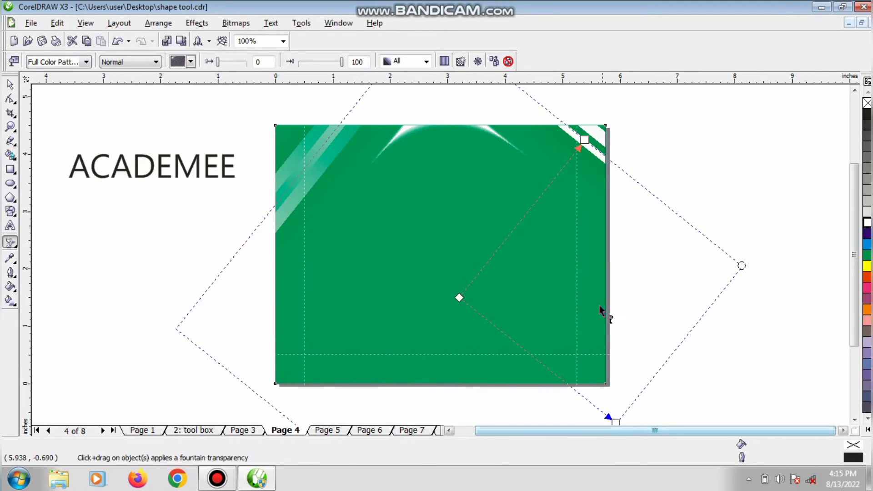
drag(595, 303, 618, 353)
drag(474, 263, 557, 355)
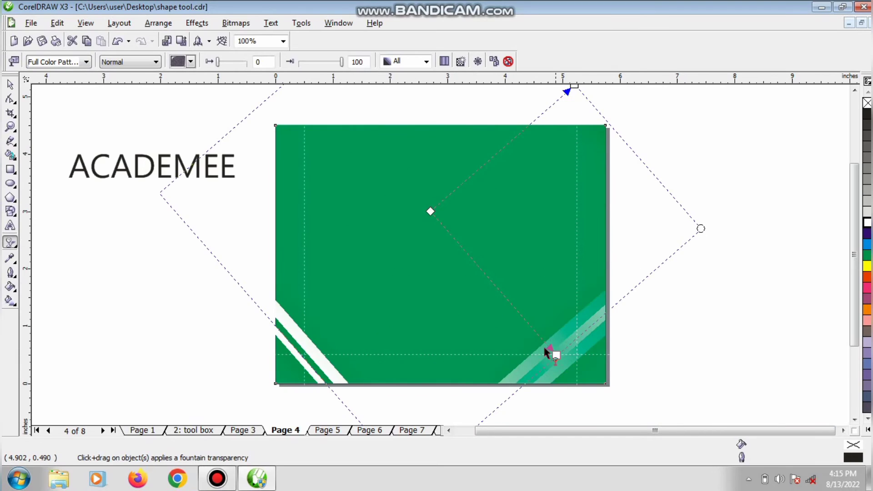
Step: Try cyan, white, and pink fills on the patterned top rectangle
click(10, 85)
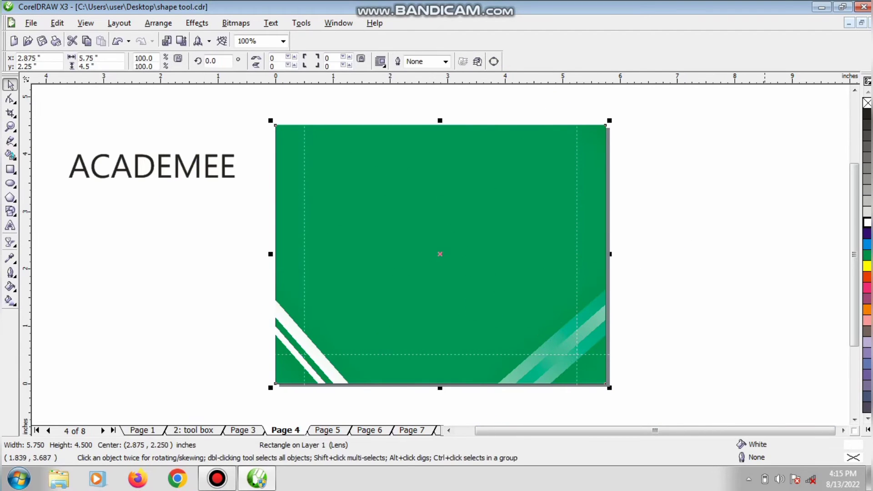
click(867, 246)
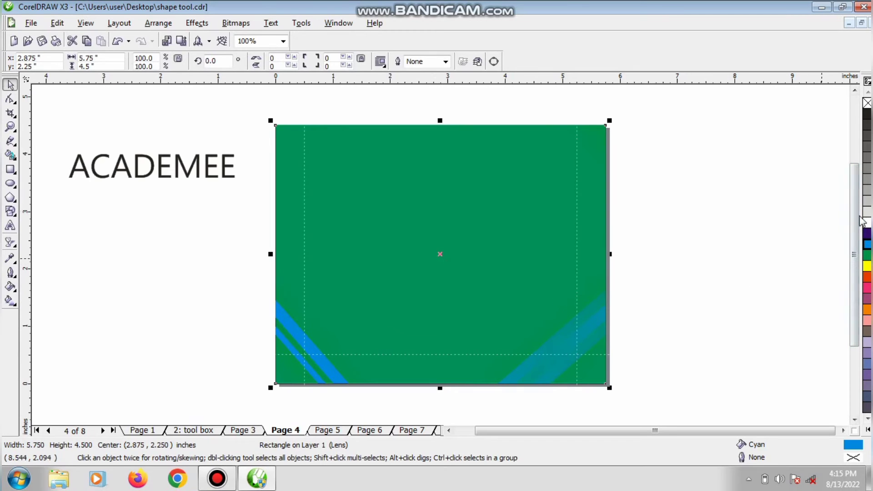
click(867, 222)
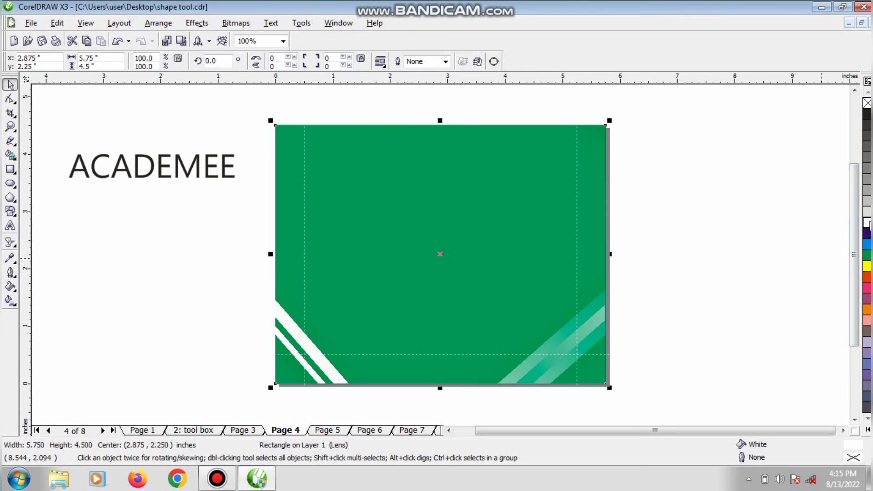
click(867, 322)
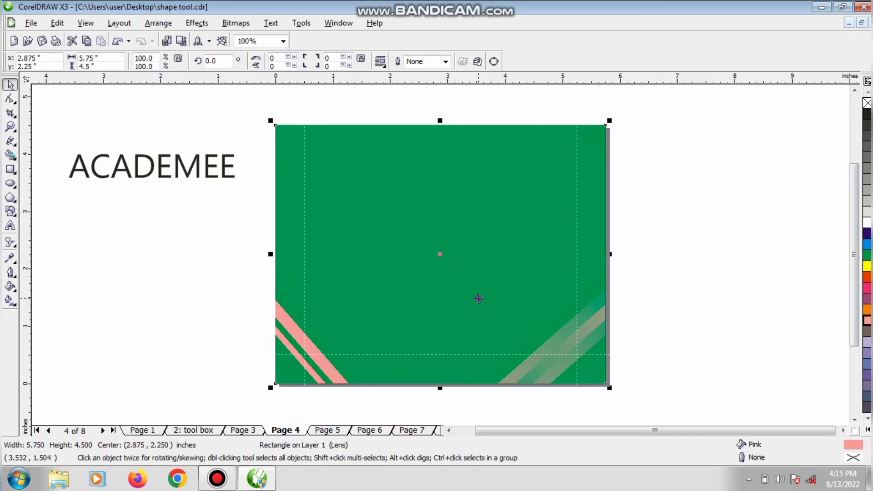
Step: Nudge the patterned rectangle up 0.1 inch and recolor the rectangle behind it, trying yellow and red before settling on cyan
key(Up)
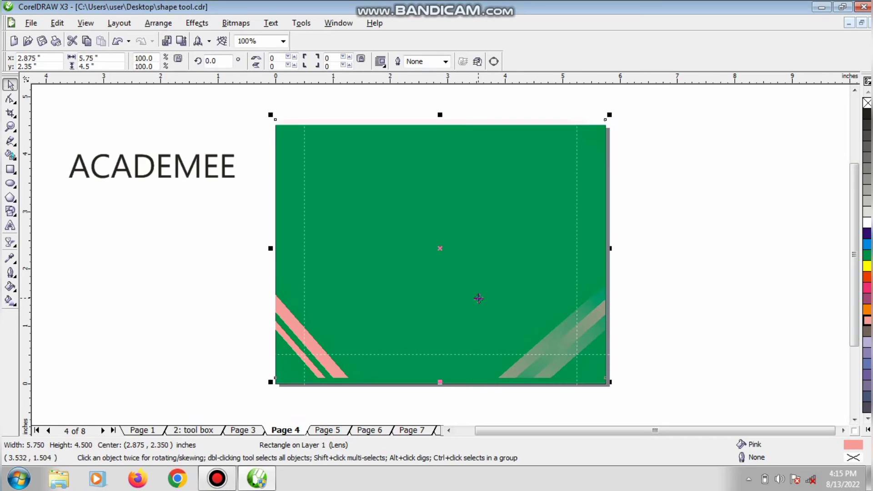
click(554, 384)
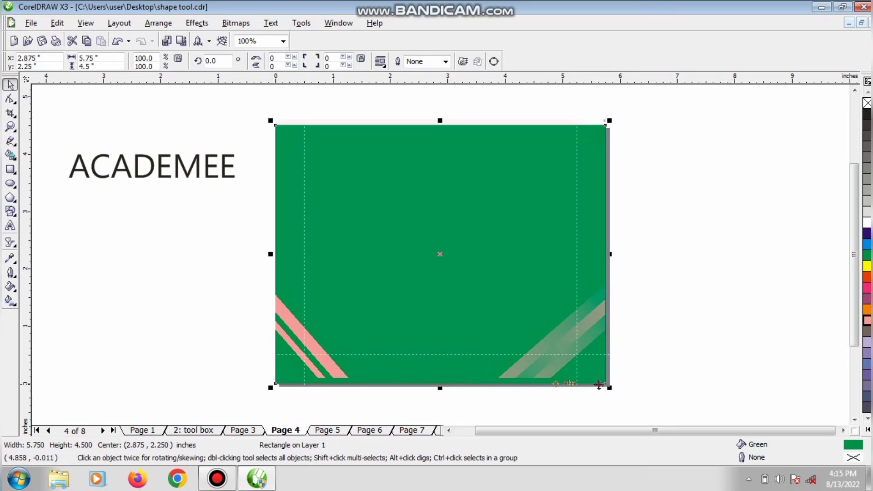
click(867, 267)
click(868, 279)
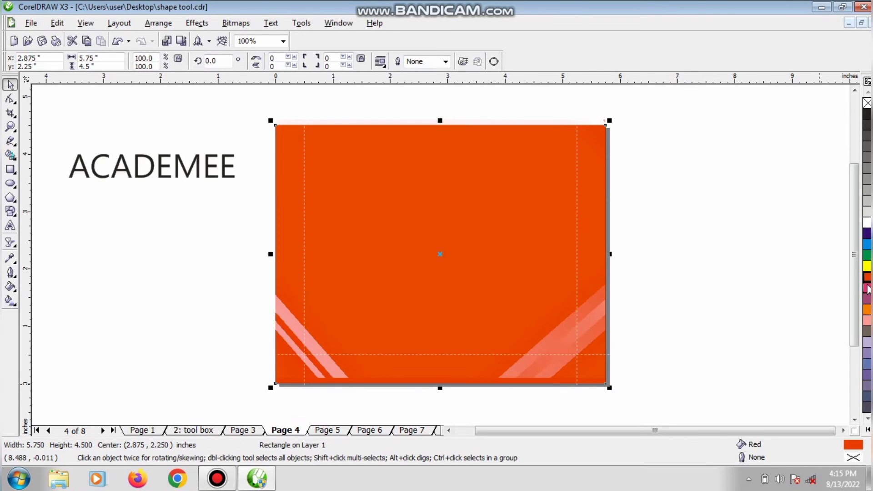
click(867, 244)
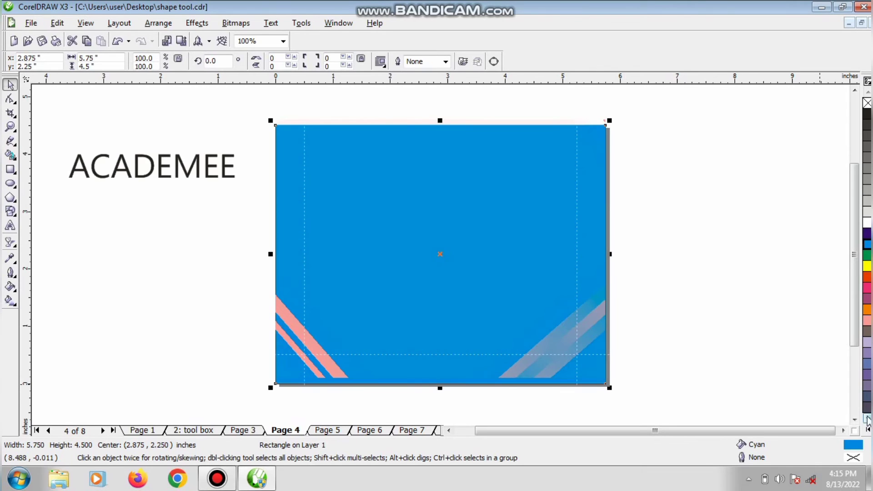
Step: Nudge the patterned rectangle back down 0.1 inch, fill it white, and deselect it
click(406, 304)
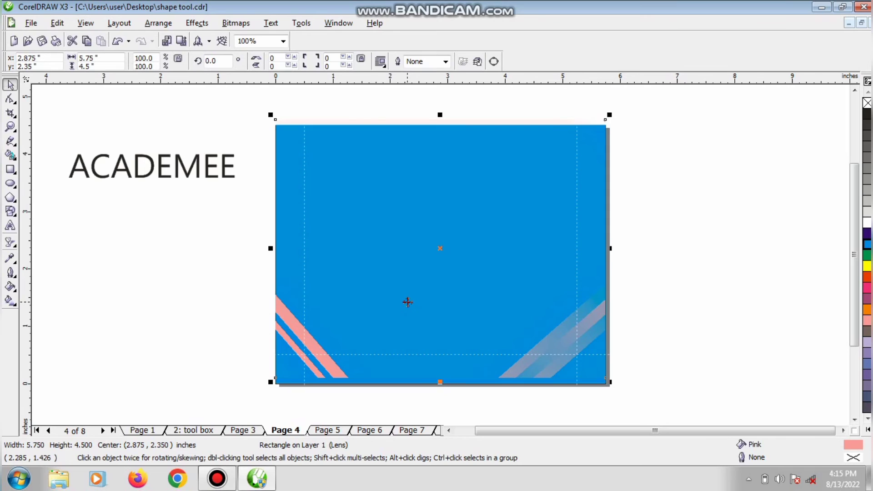
key(Down)
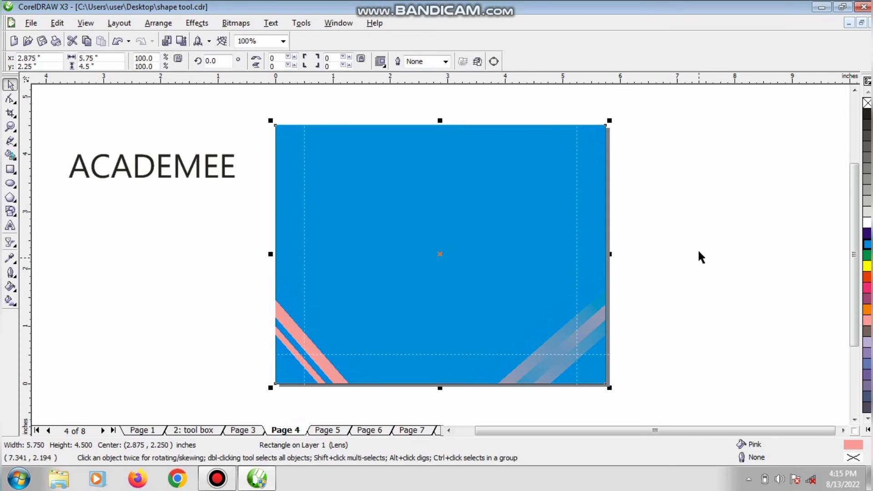
click(867, 222)
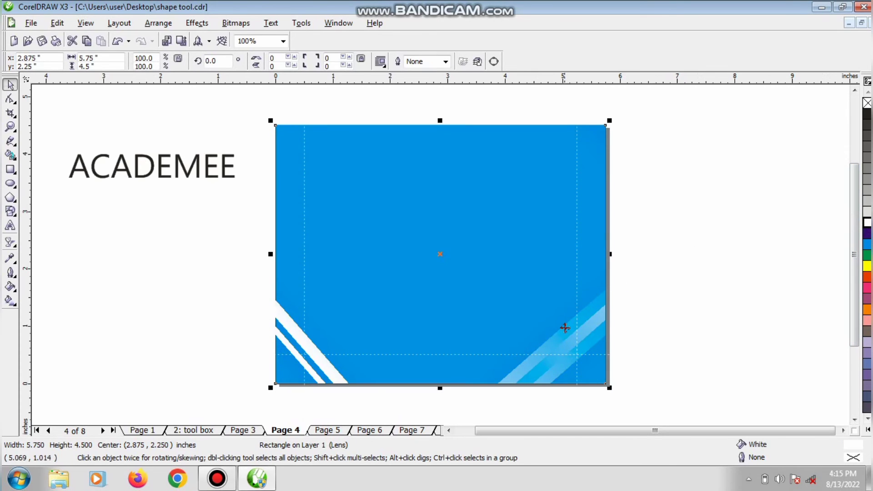
click(660, 295)
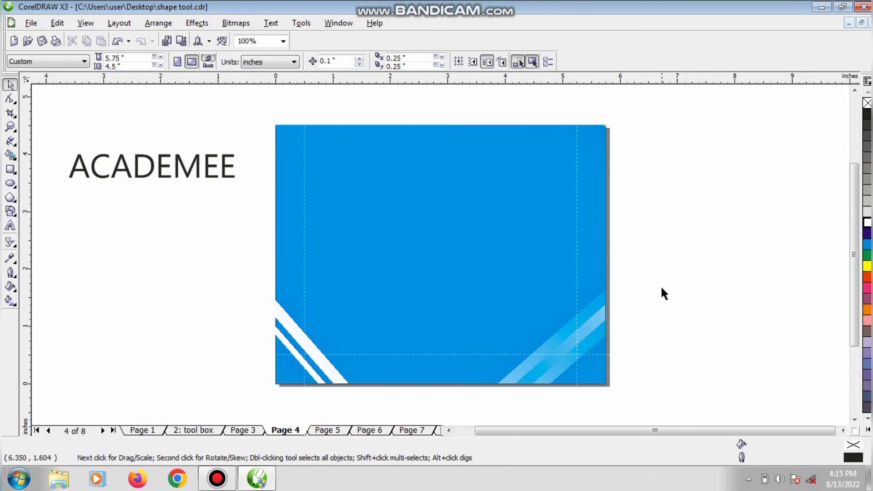
Step: Switch the white rectangle's transparency to Bitmap Pattern and choose the marble floor tile design
click(497, 288)
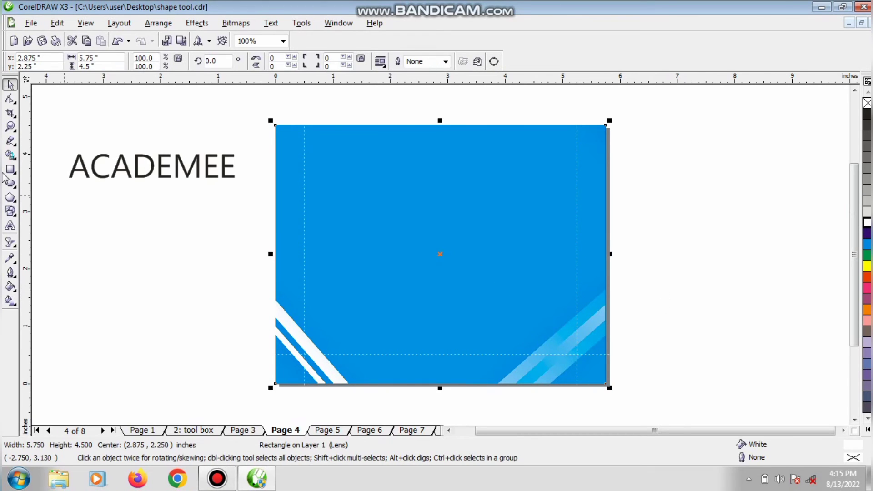
click(10, 242)
click(86, 62)
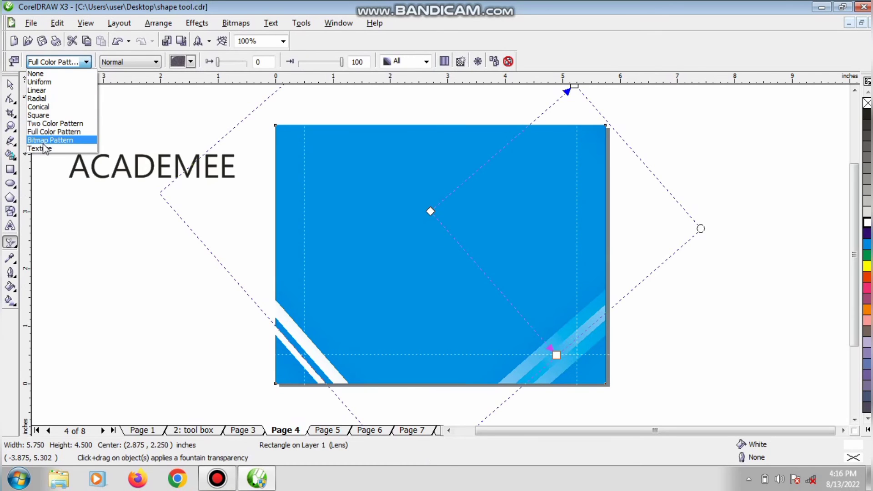
click(56, 132)
click(191, 61)
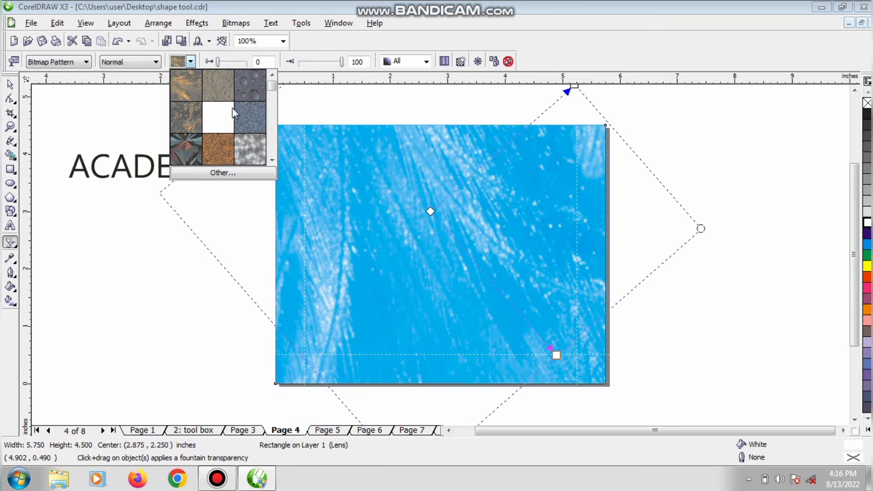
drag(272, 86, 272, 139)
click(248, 146)
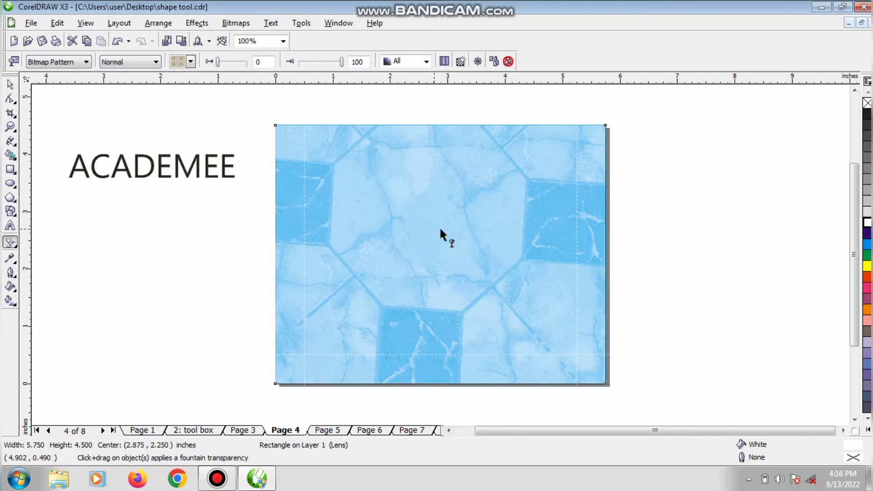
Step: Redraw the marble pattern's tile on the rectangle at a few sizes and angles, ending with a large diagonal tile
drag(435, 287, 629, 490)
drag(576, 322, 615, 412)
drag(428, 179, 535, 311)
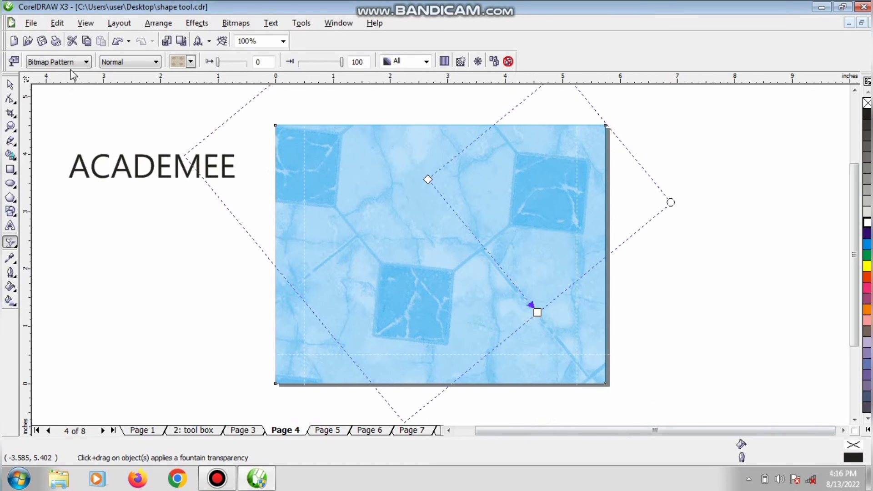
Step: Change the rectangle's transparency to Texture and pick the veined texture from the Styles library
click(59, 62)
click(40, 149)
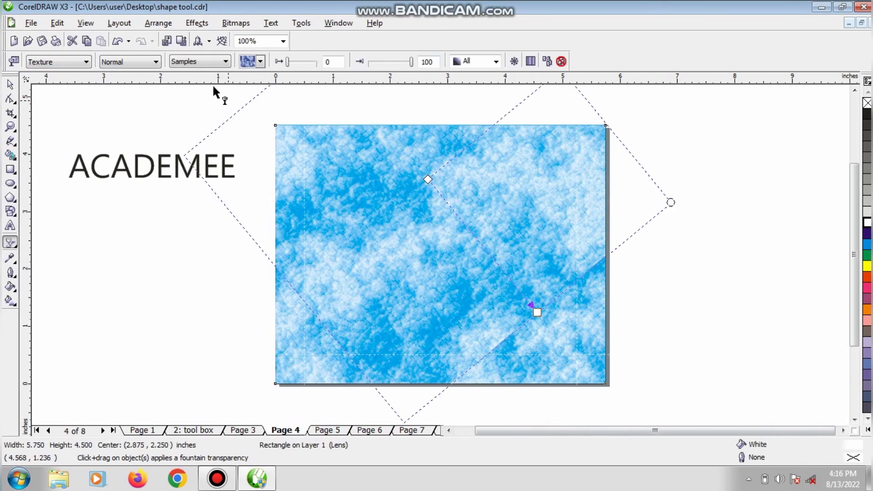
click(181, 62)
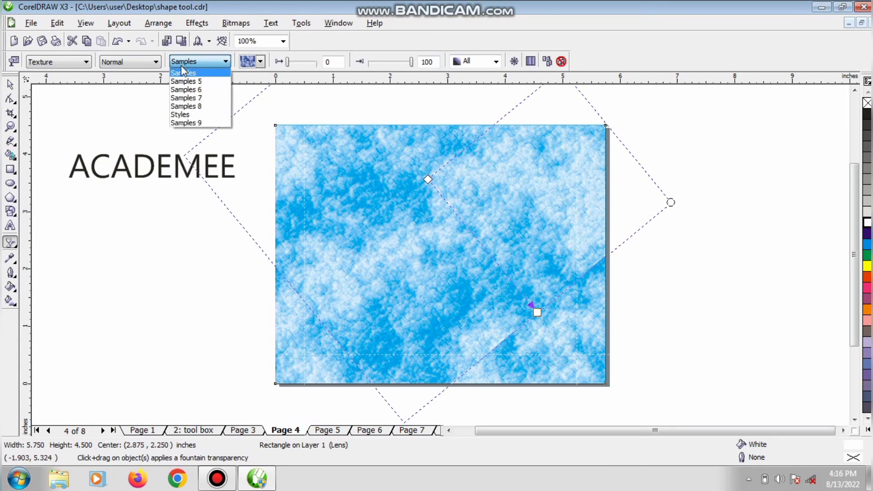
click(191, 115)
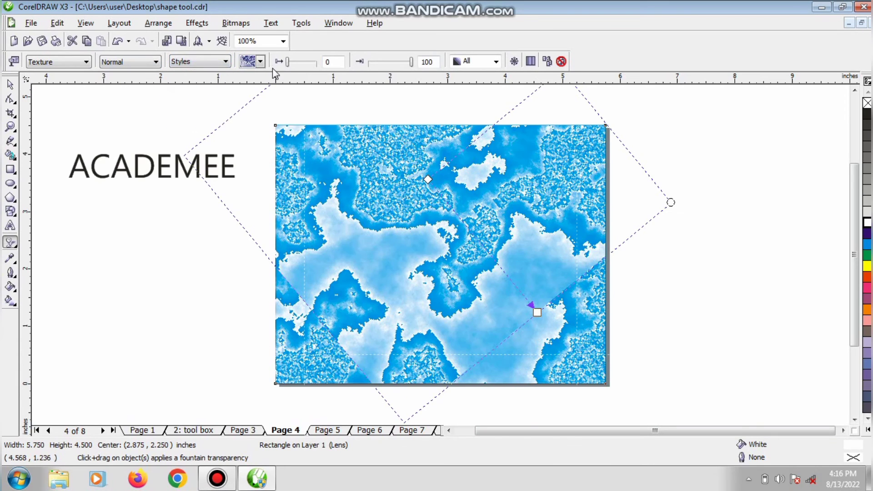
click(261, 62)
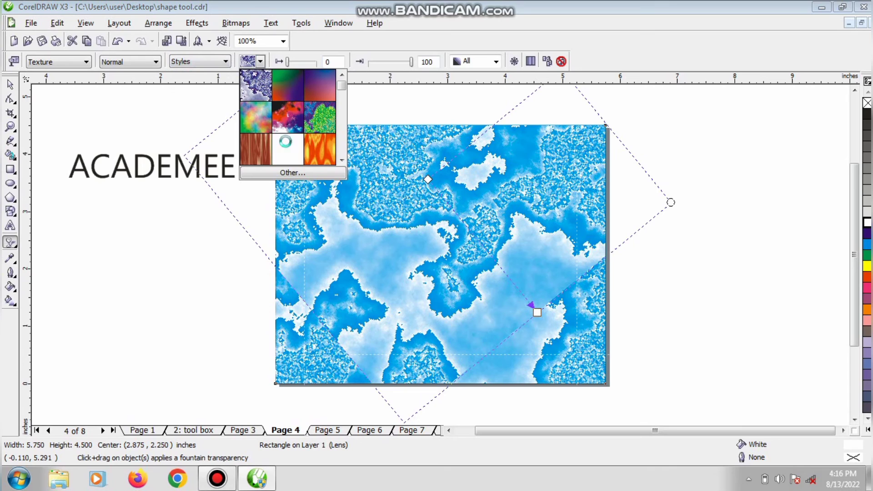
click(285, 142)
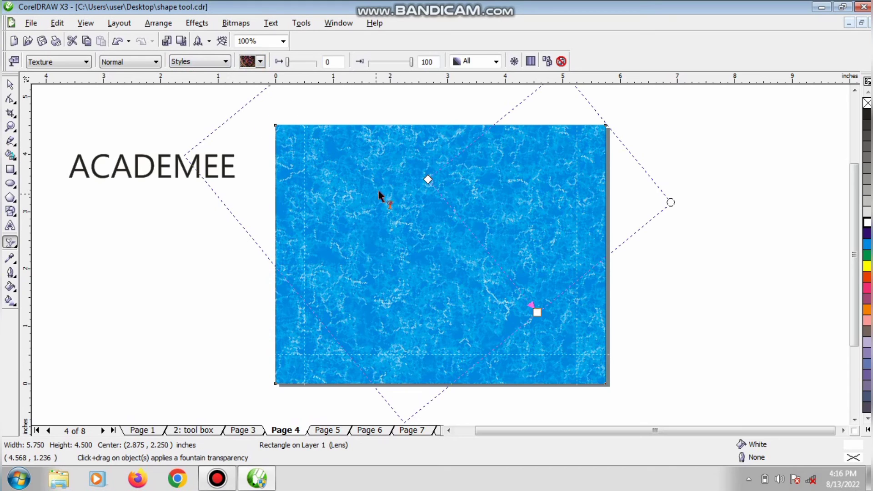
Step: Redraw the veined texture's tile at several sizes, ending with a small, slightly tilted tile for a finer grain
drag(377, 195, 413, 232)
drag(541, 273, 676, 423)
drag(391, 270, 548, 482)
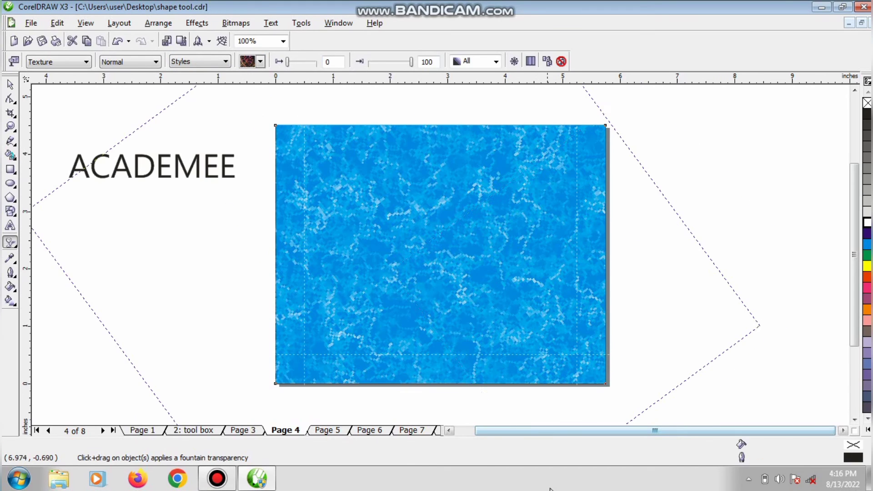
drag(505, 264, 530, 325)
Step: Switch the texture library to Samples 7, redraw the texture's tile larger across the rectangle, and deselect the rectangle
click(206, 61)
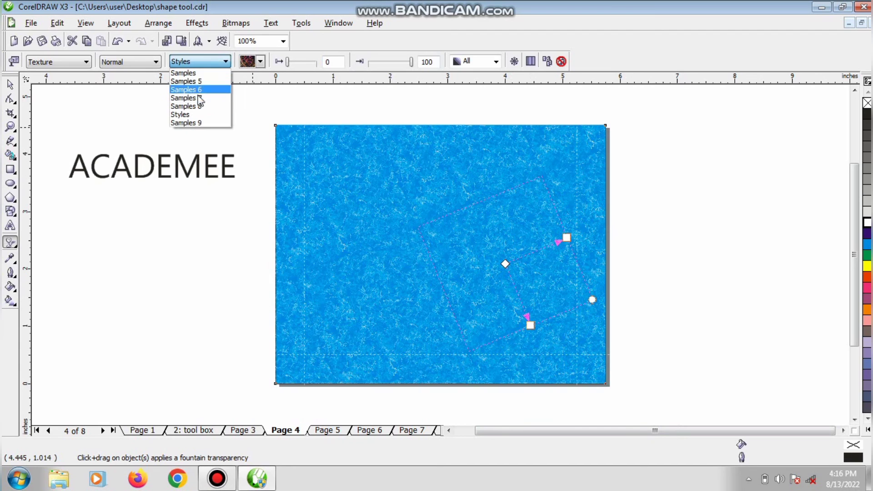
click(199, 98)
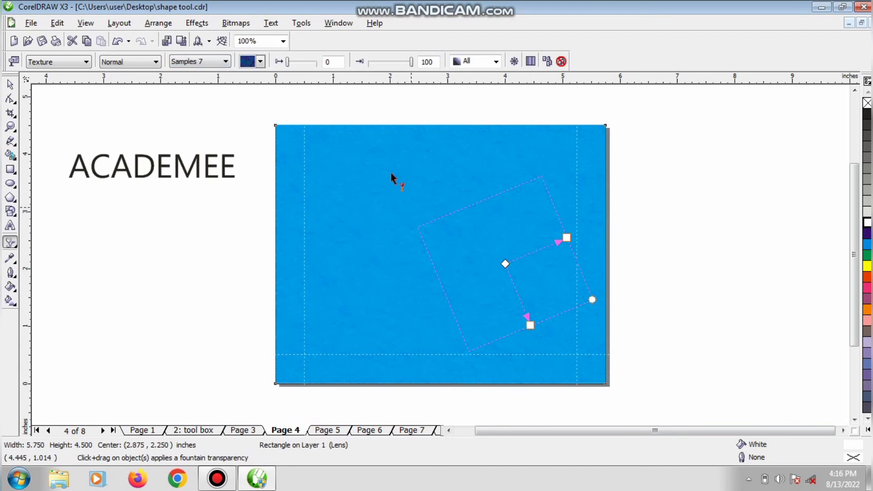
drag(392, 178, 576, 376)
key(space)
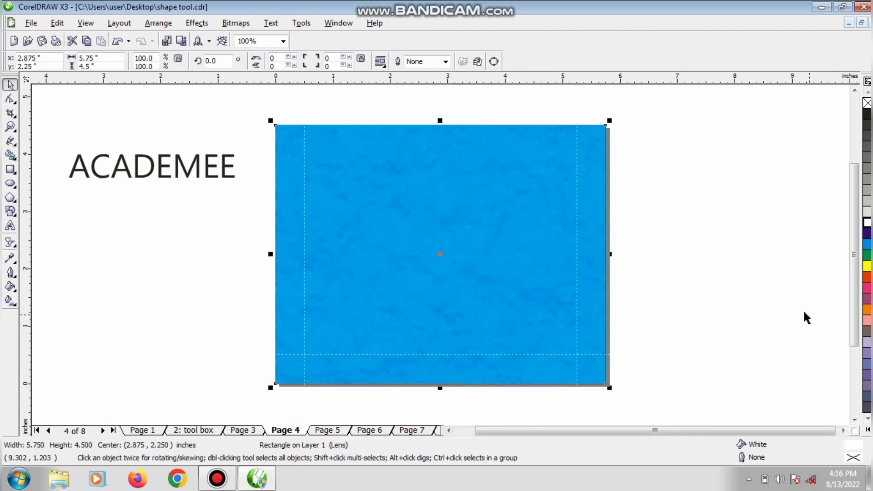
click(726, 288)
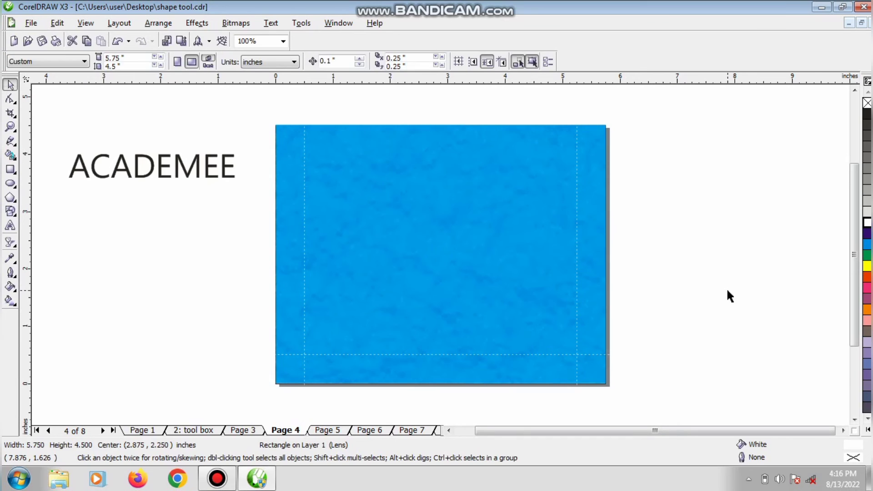
Step: Try Yellow, a blue, Powder Blue and Twilight Blue as fill colours on the textured rectangle
click(536, 362)
click(867, 268)
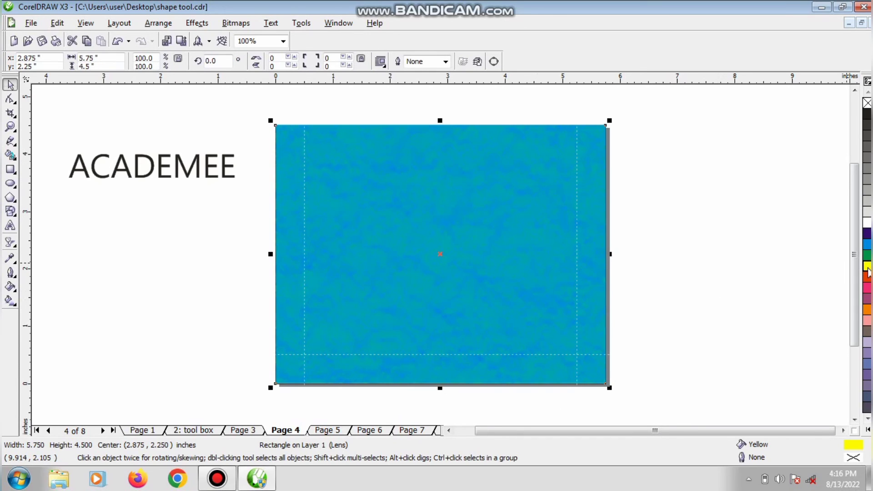
click(867, 246)
click(867, 347)
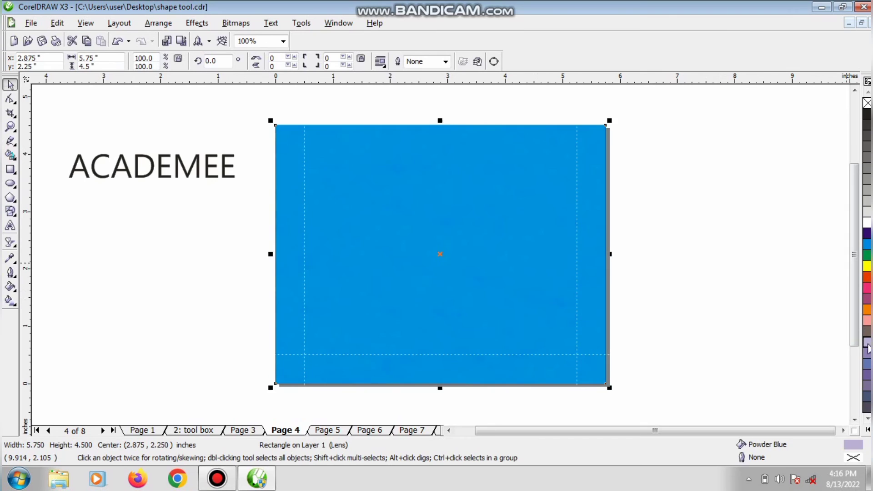
click(867, 387)
Step: Try Faded Pink and Pale Yellow fills on the textured rectangle, set its fill back to White, and deselect it
click(868, 441)
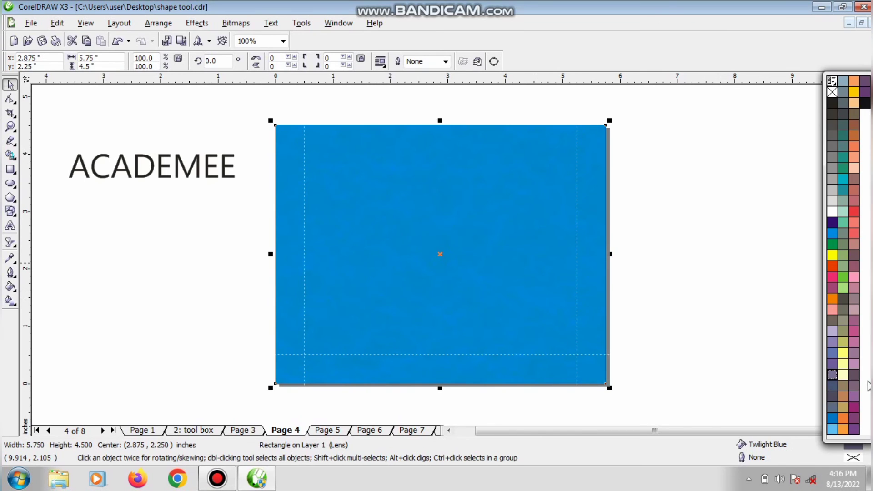
click(853, 170)
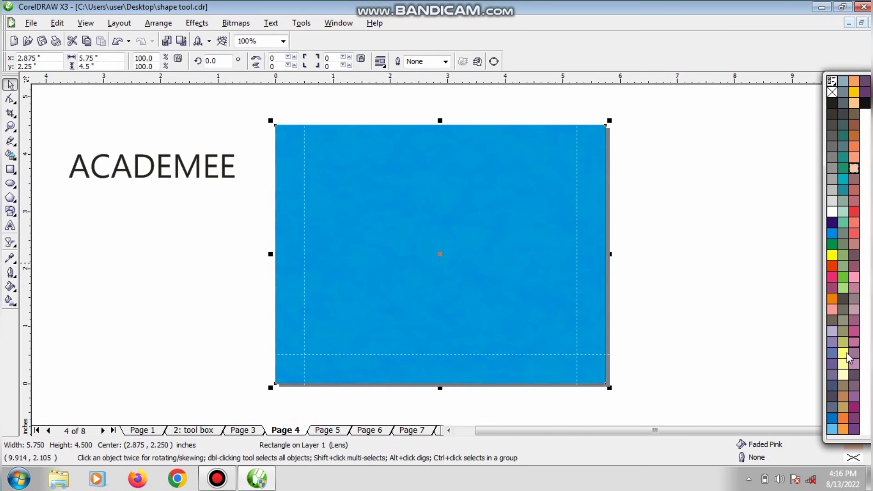
click(842, 374)
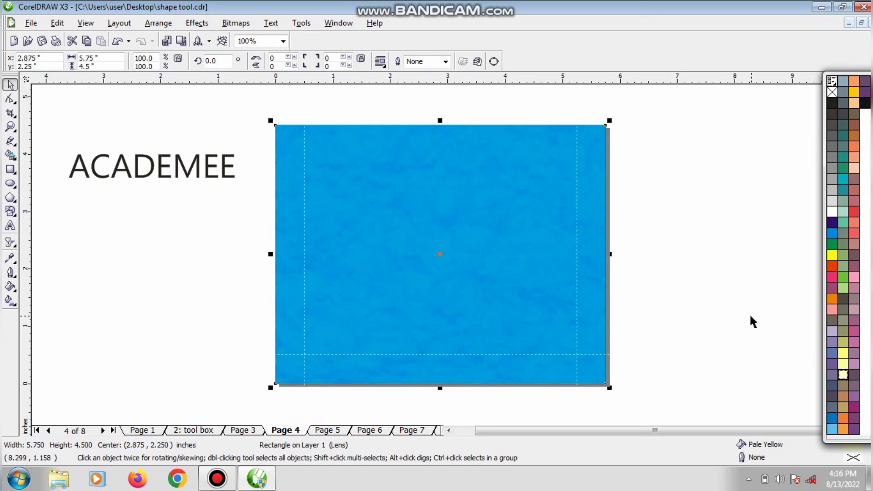
click(833, 214)
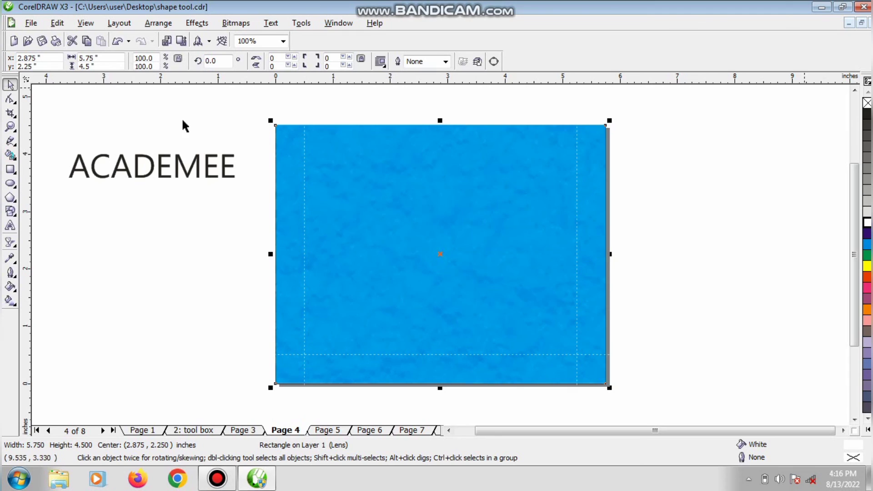
click(655, 317)
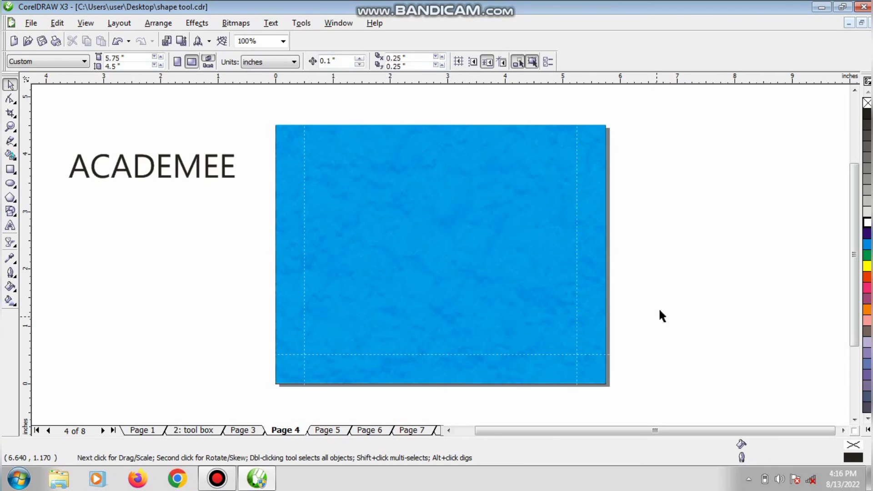
Step: Examine the texture's grain up close near the rectangle's upper edge and return to the 100% view
click(10, 127)
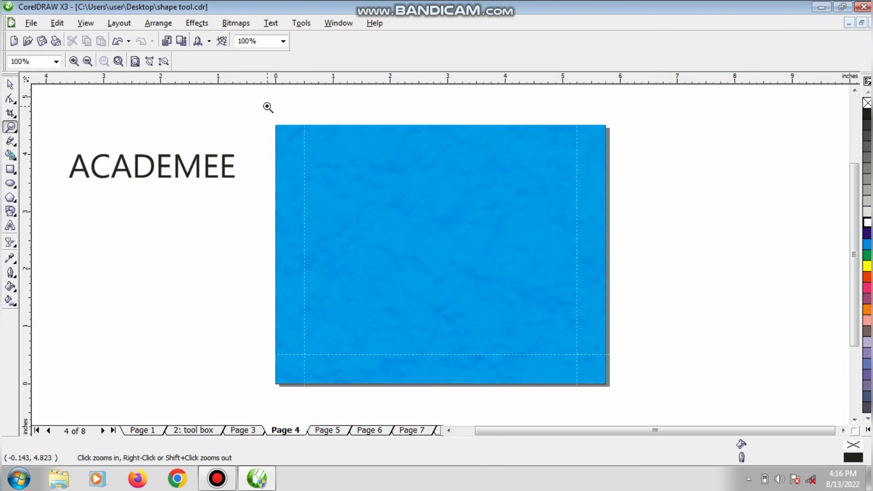
drag(268, 108, 680, 267)
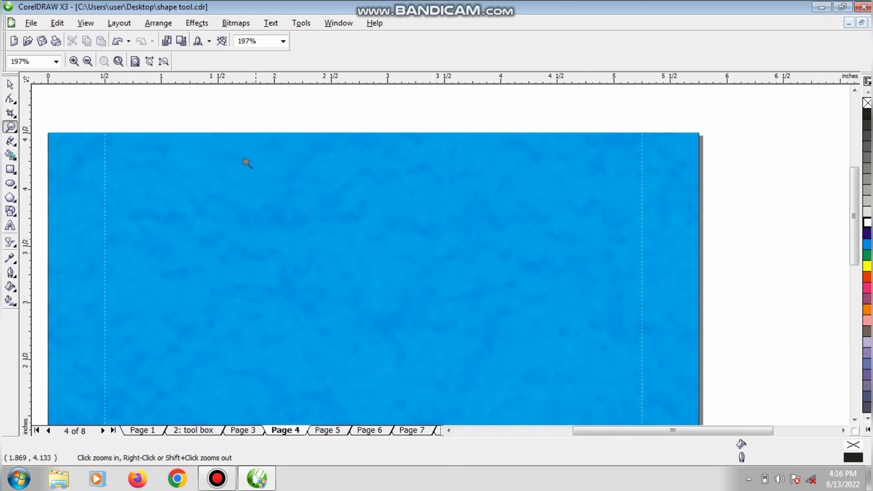
drag(201, 119, 371, 269)
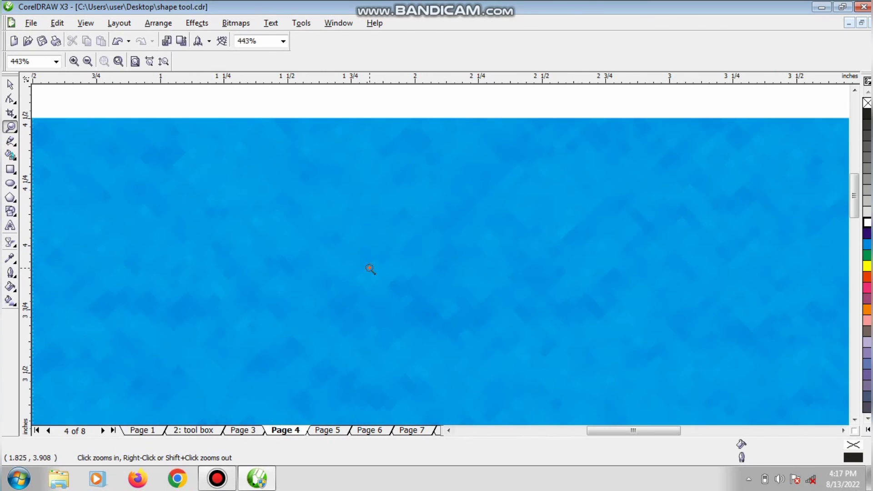
right_click(441, 254)
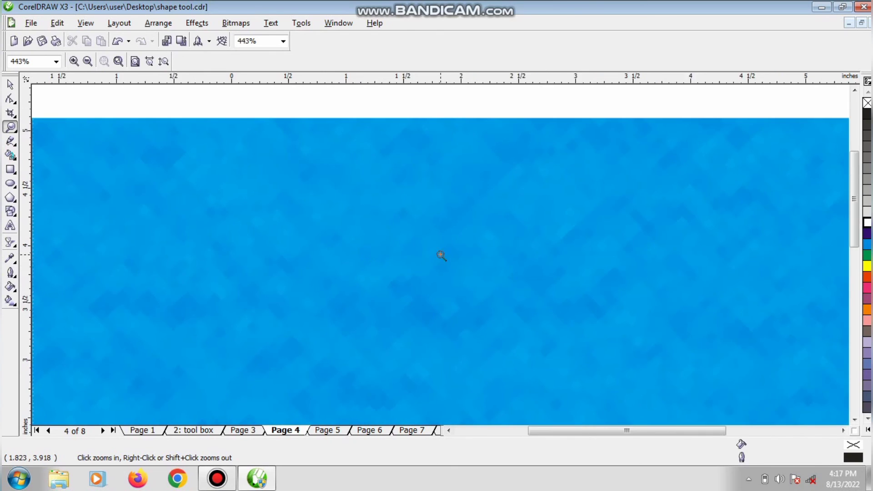
right_click(441, 255)
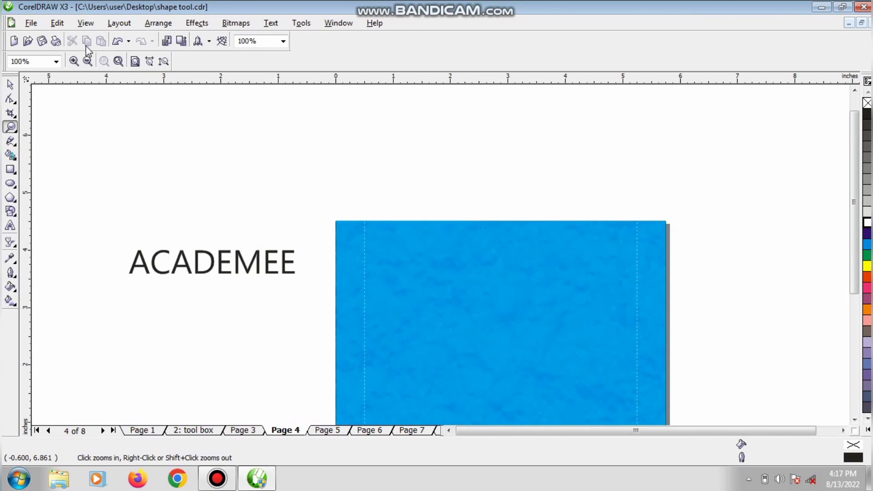
key(space)
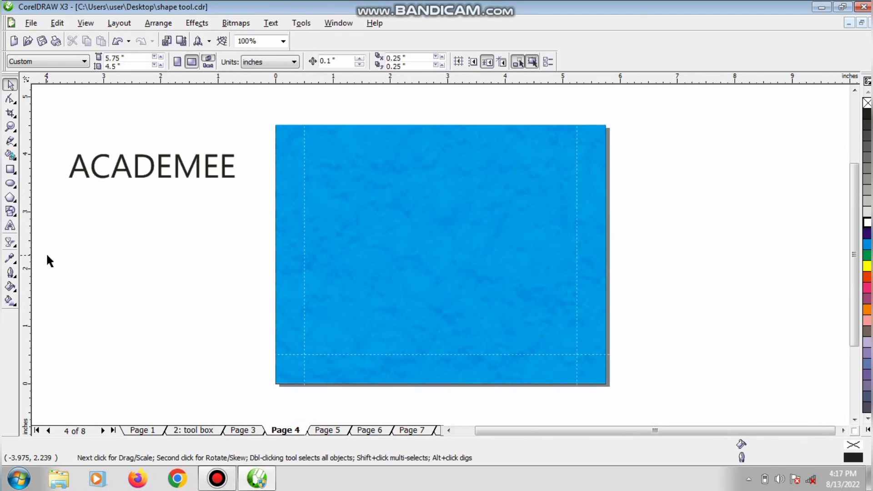
Step: Activate the Interactive Transparency tool
click(10, 242)
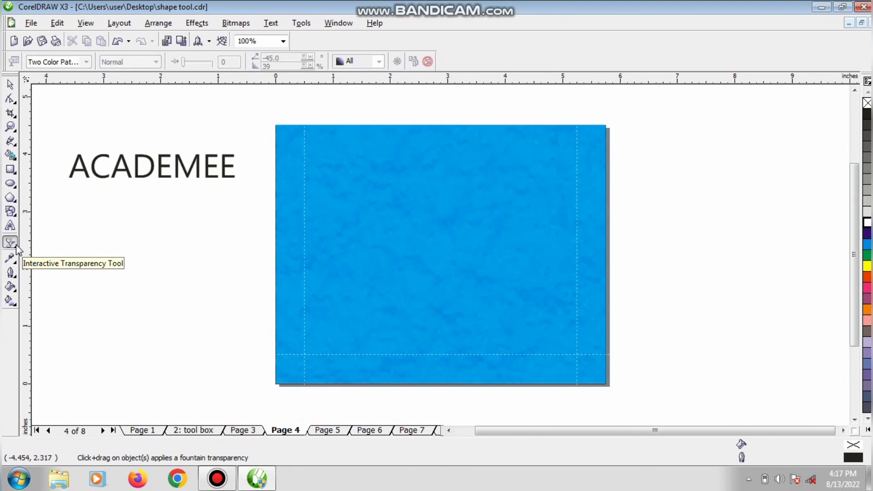